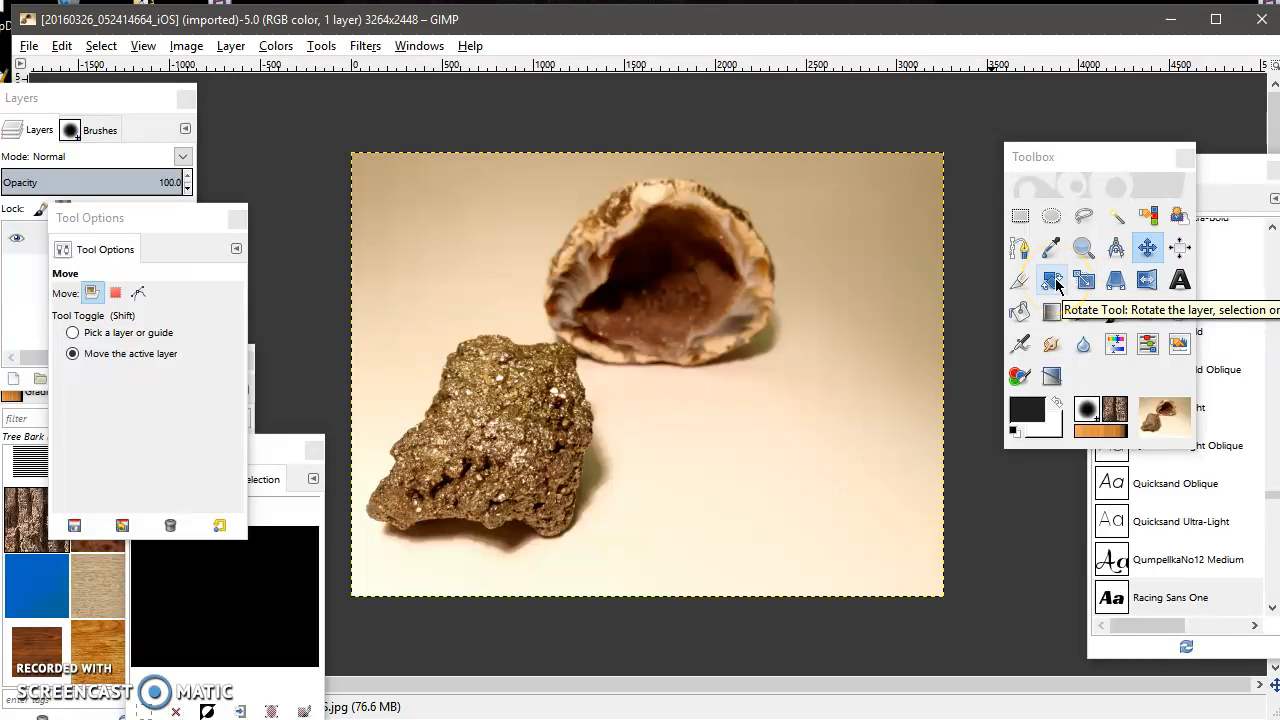
Draw a circular ellipse selection around the pyrite rock in the lower left of the photo and adjust its edge.
left_click(1052, 216)
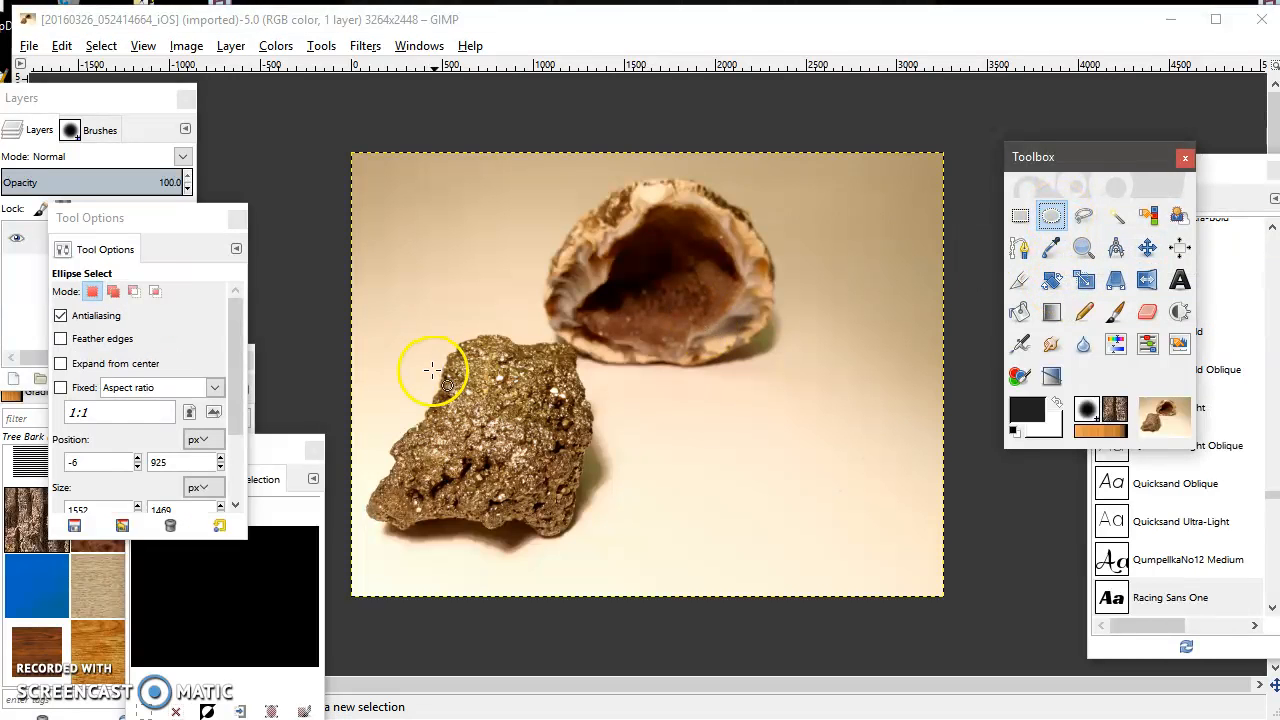
left_click_drag(366, 320, 620, 553)
mouse_move(575, 352)
left_mouse_down()
mouse_move(594, 334)
mouse_move(588, 320)
mouse_move(577, 348)
left_mouse_up()
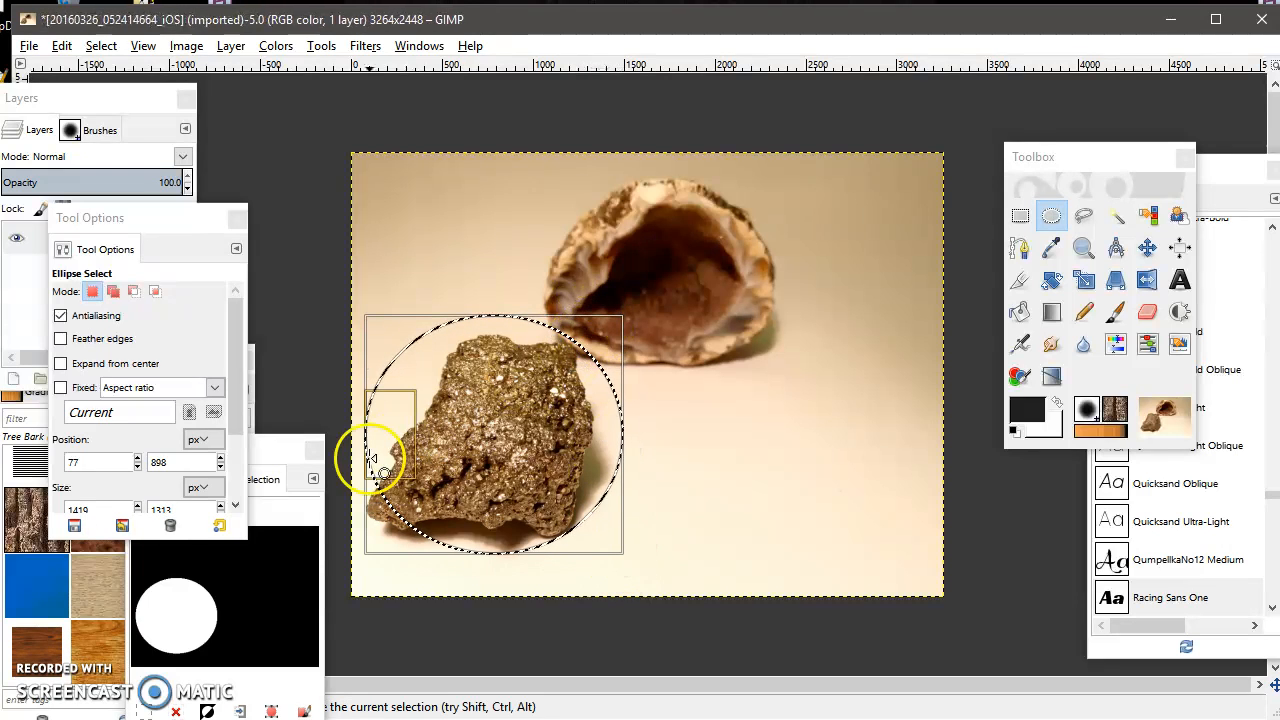
left_click_drag(378, 515, 362, 549)
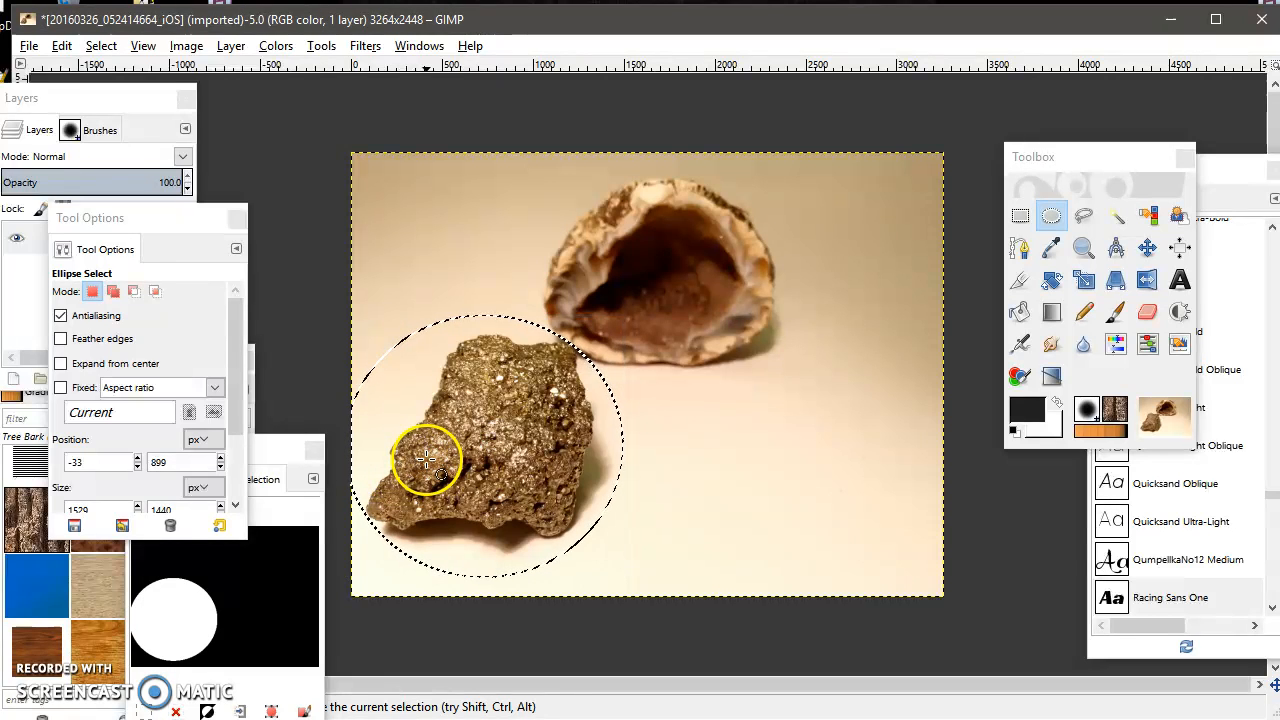
Cut the selected rock and paste it as a new image.
left_click(61, 45)
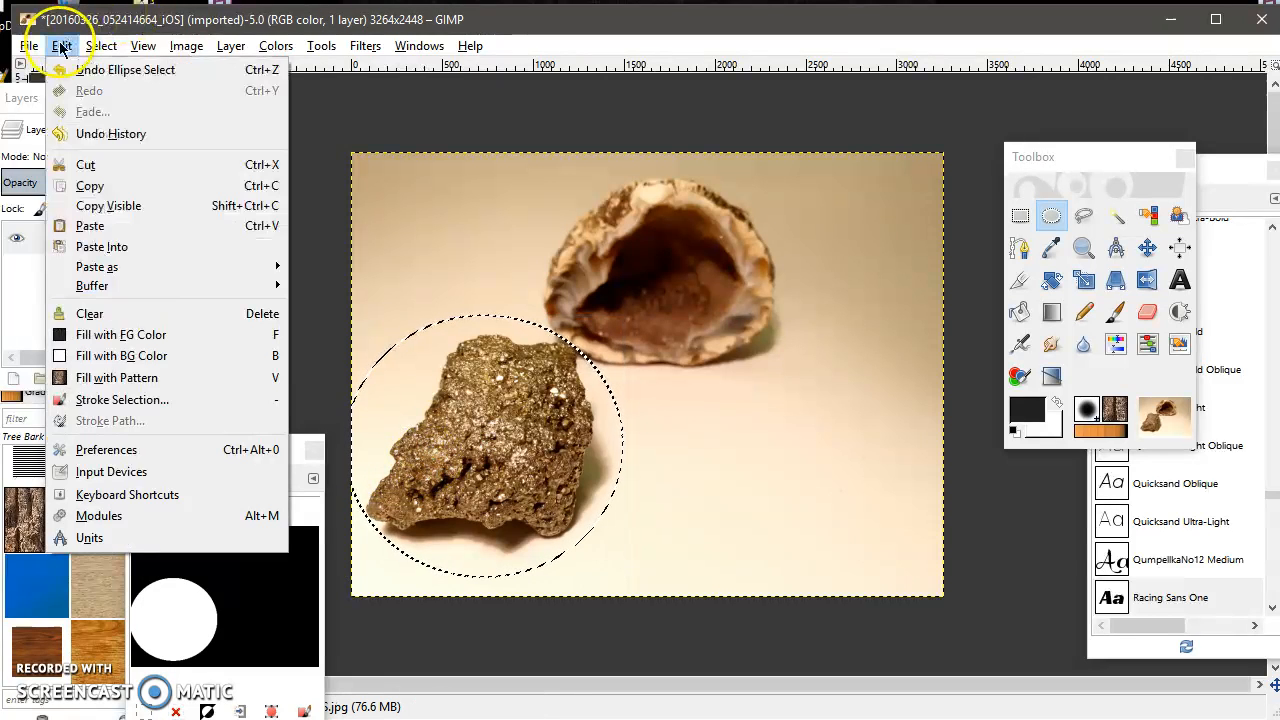
left_click(77, 166)
left_click(61, 45)
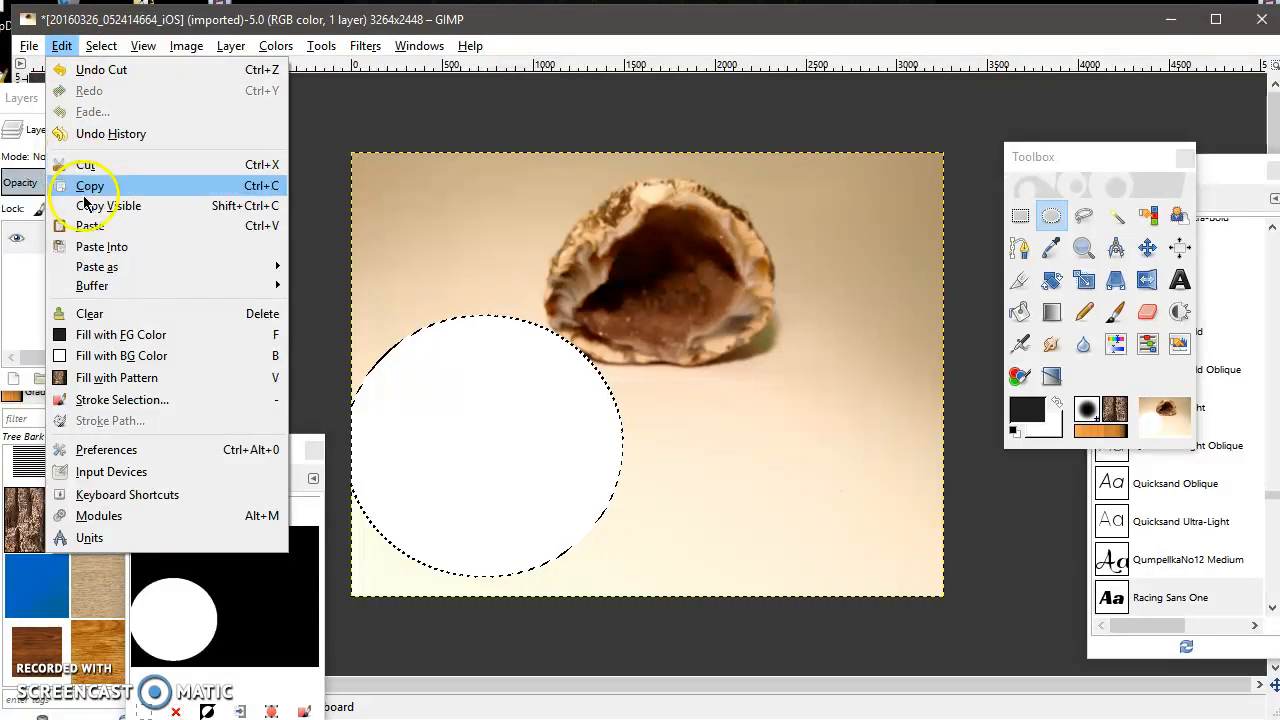
mouse_move(112, 266)
left_click(343, 266)
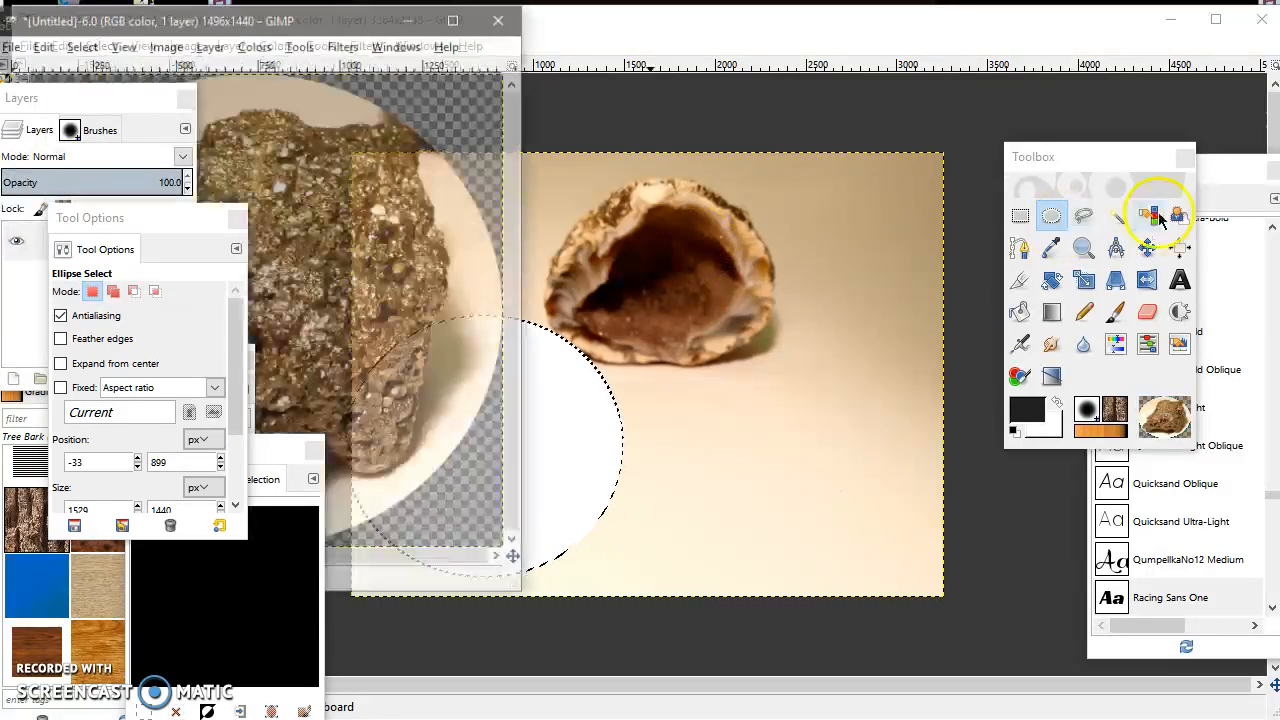
Close the original photo without saving its changes.
left_click(1262, 19)
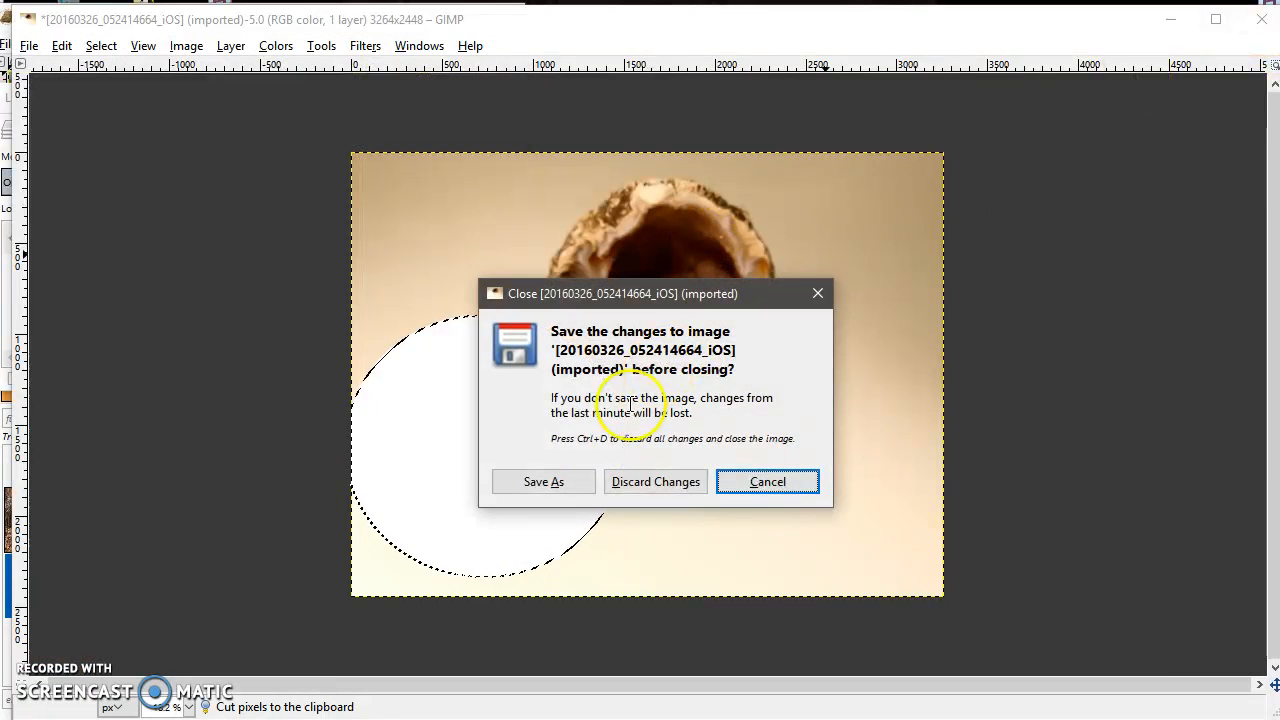
left_click(655, 482)
Move the new image's window and enlarge it.
left_click(727, 30)
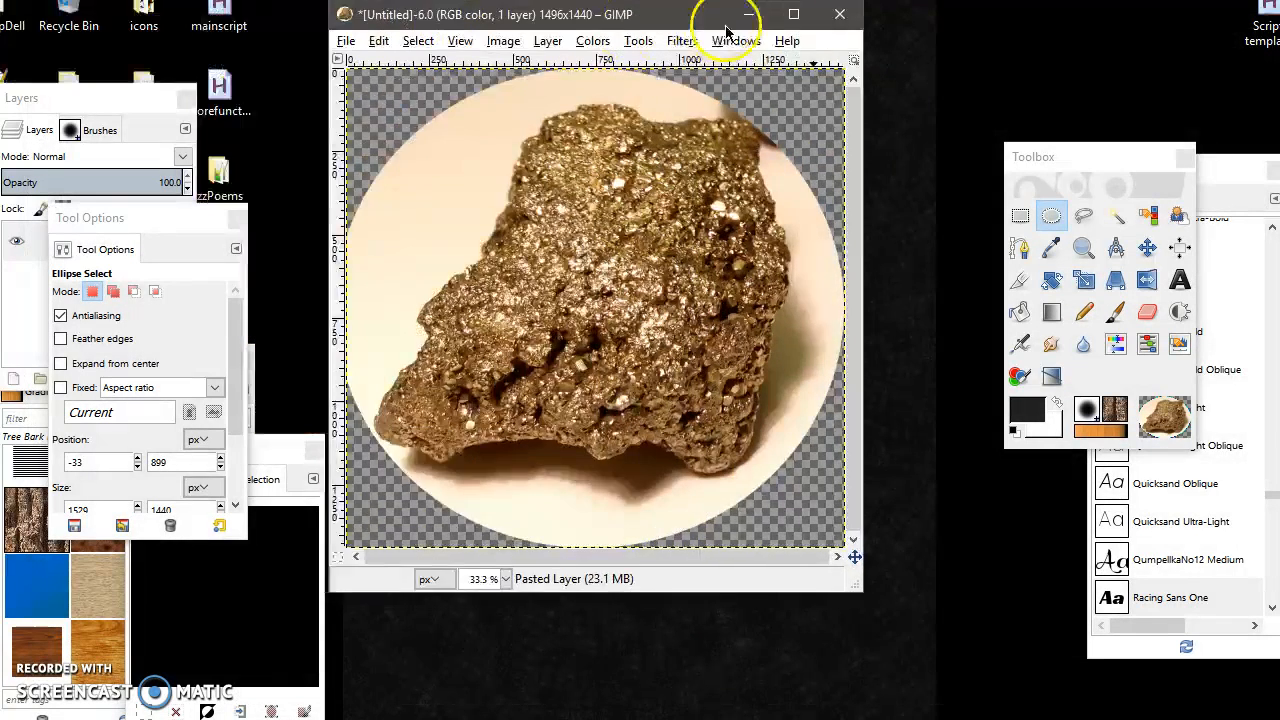
left_click_drag(727, 30, 767, 32)
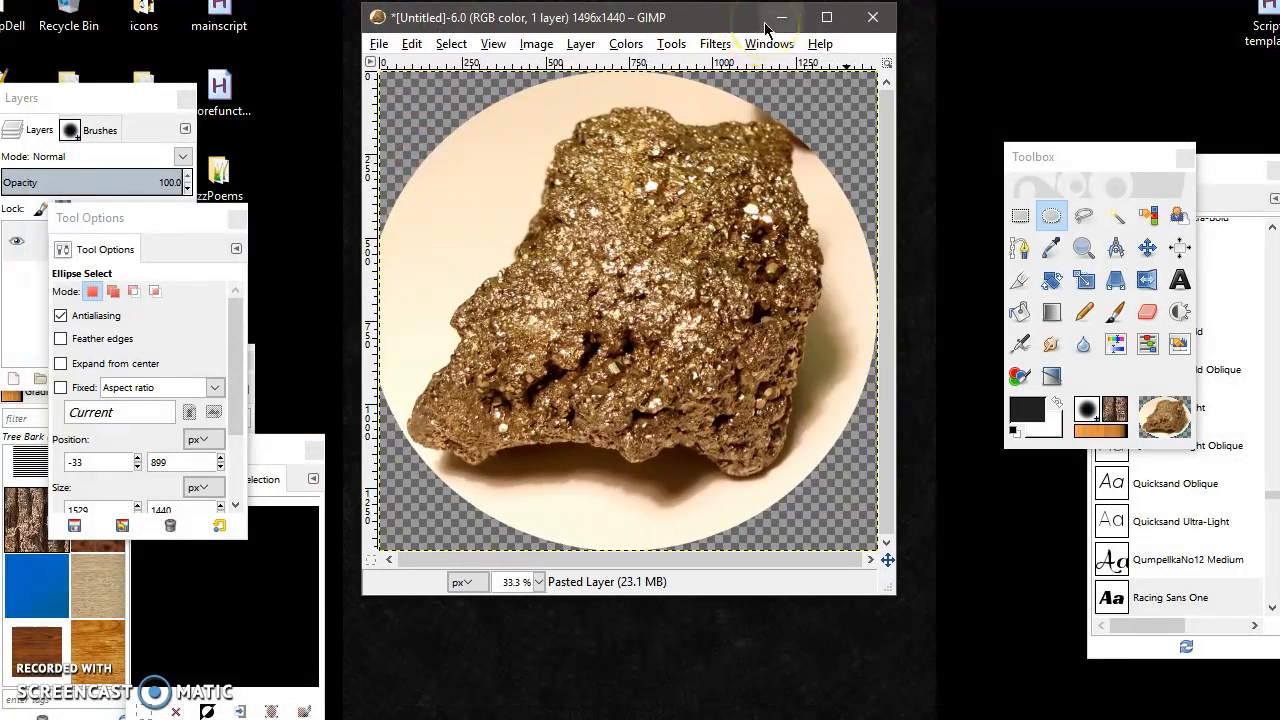
mouse_move(894, 594)
left_mouse_down()
mouse_move(990, 716)
mouse_move(1012, 713)
left_mouse_up()
left_click(1149, 320)
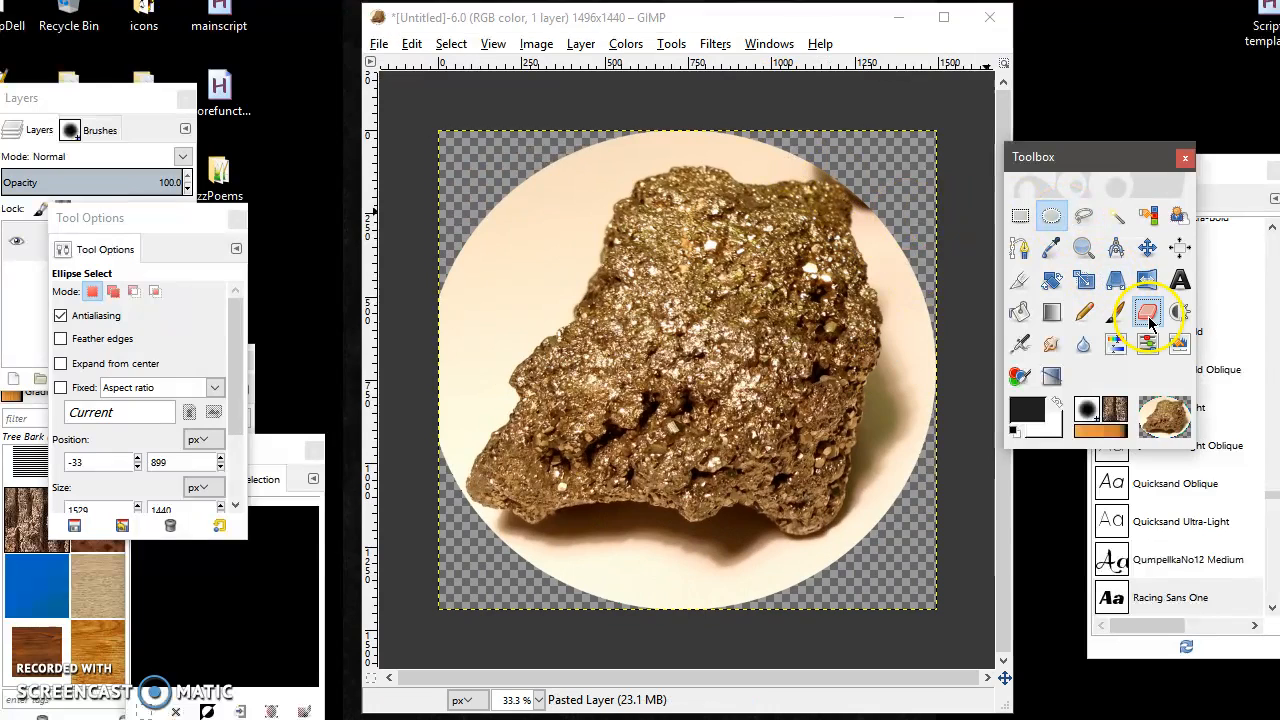
left_click(1150, 250)
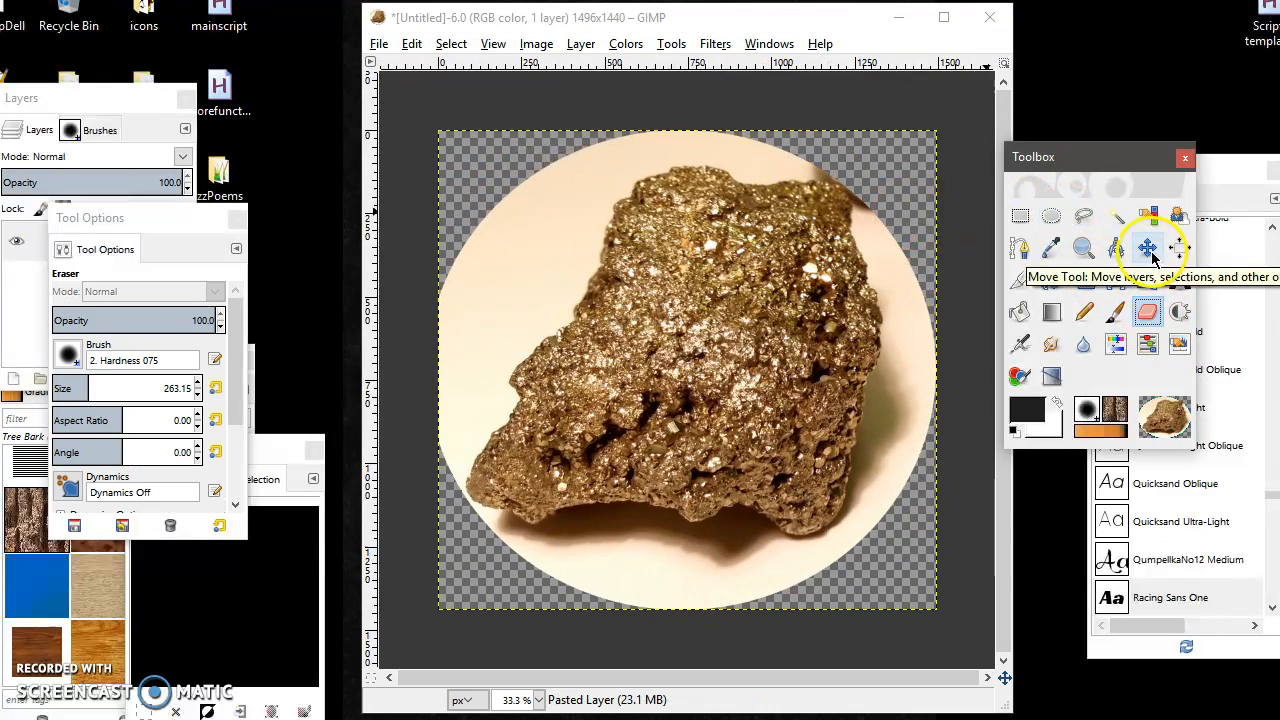
left_click(1180, 232)
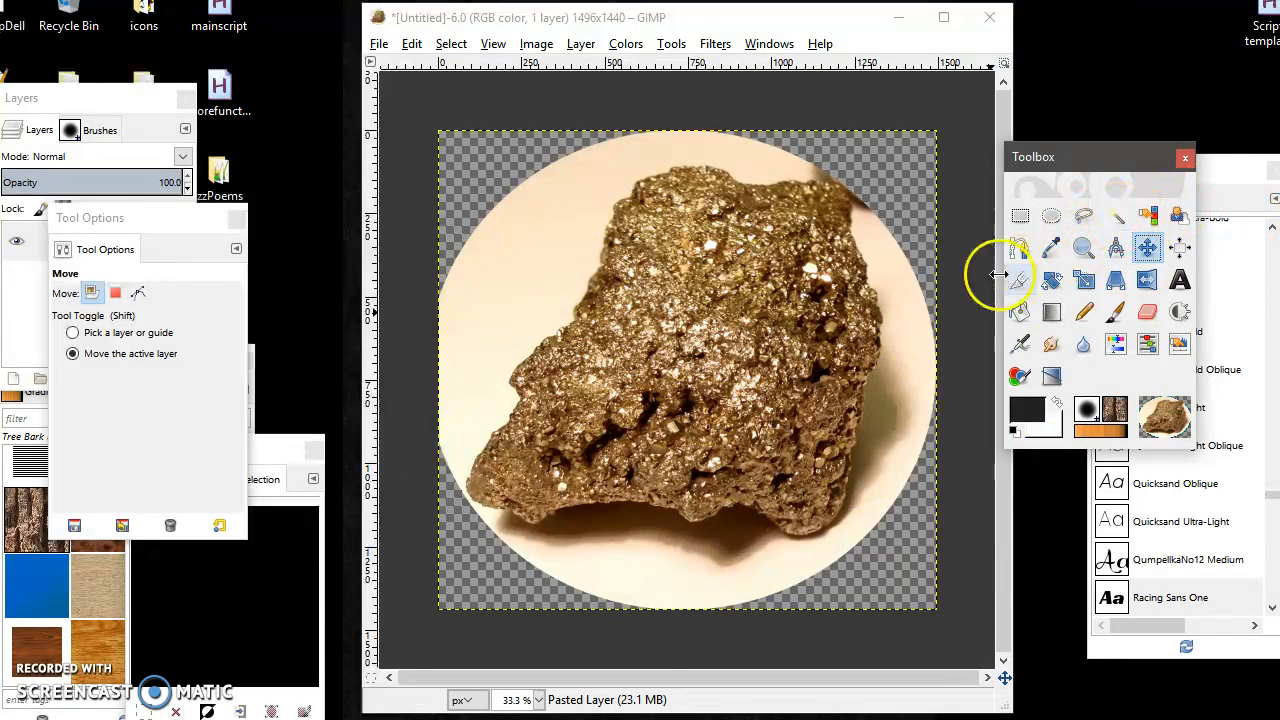
left_click(1147, 215)
left_click(752, 150)
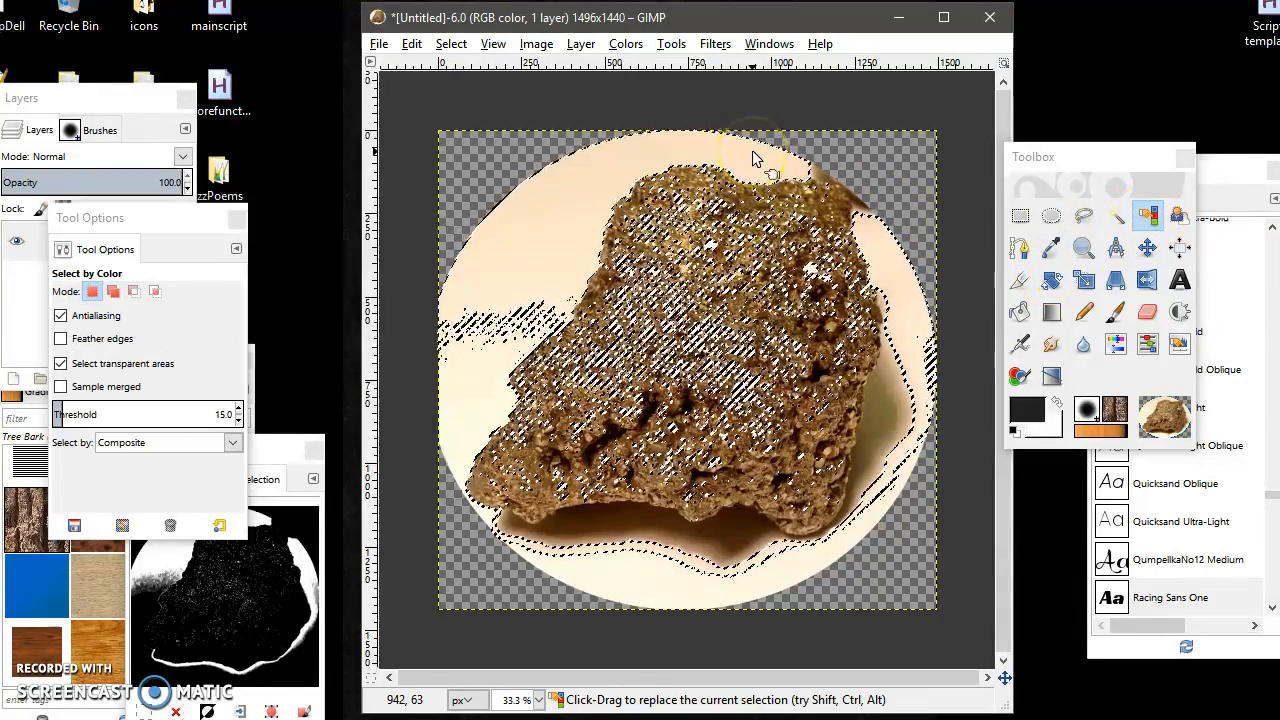
left_click(739, 548)
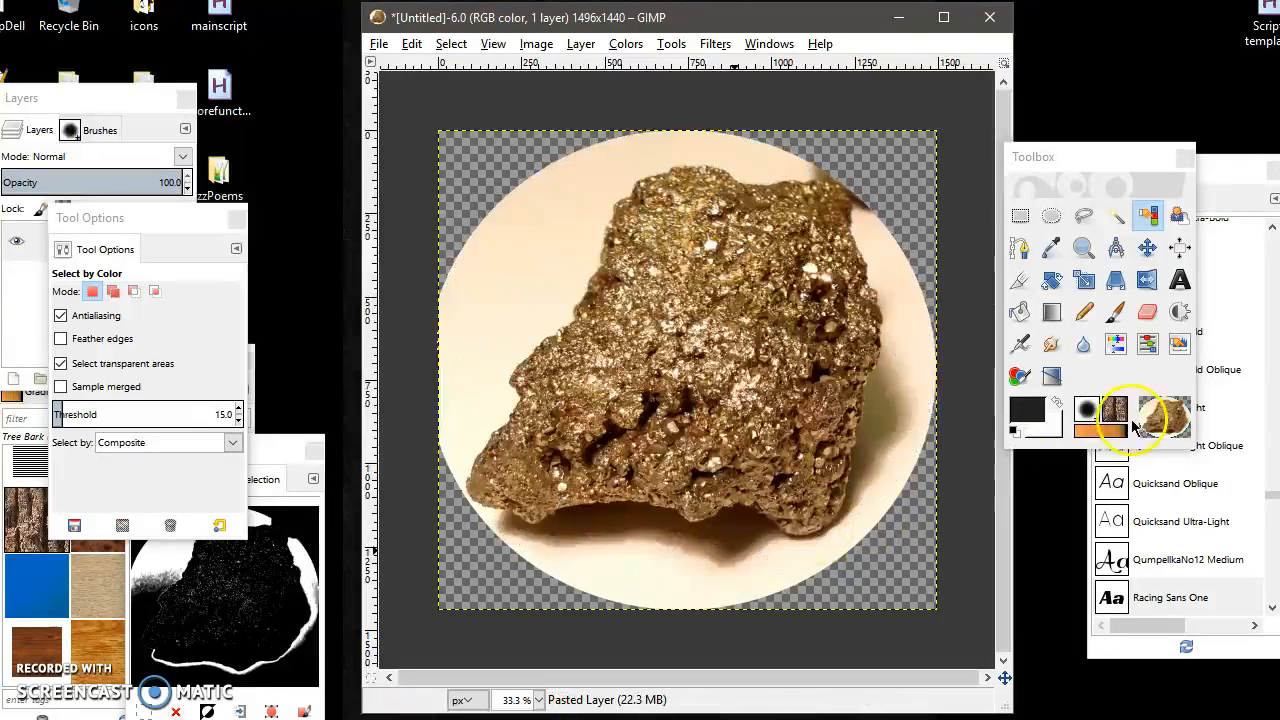
left_click(567, 174)
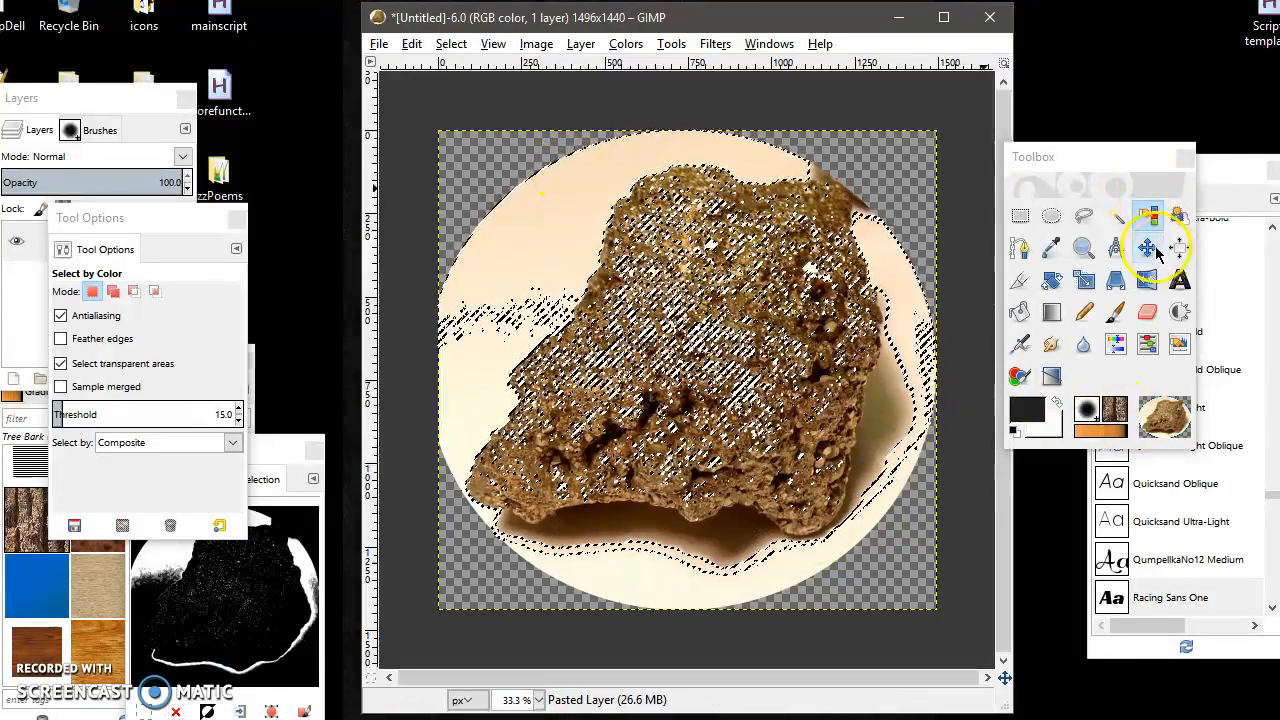
left_click(411, 43)
left_click(457, 87)
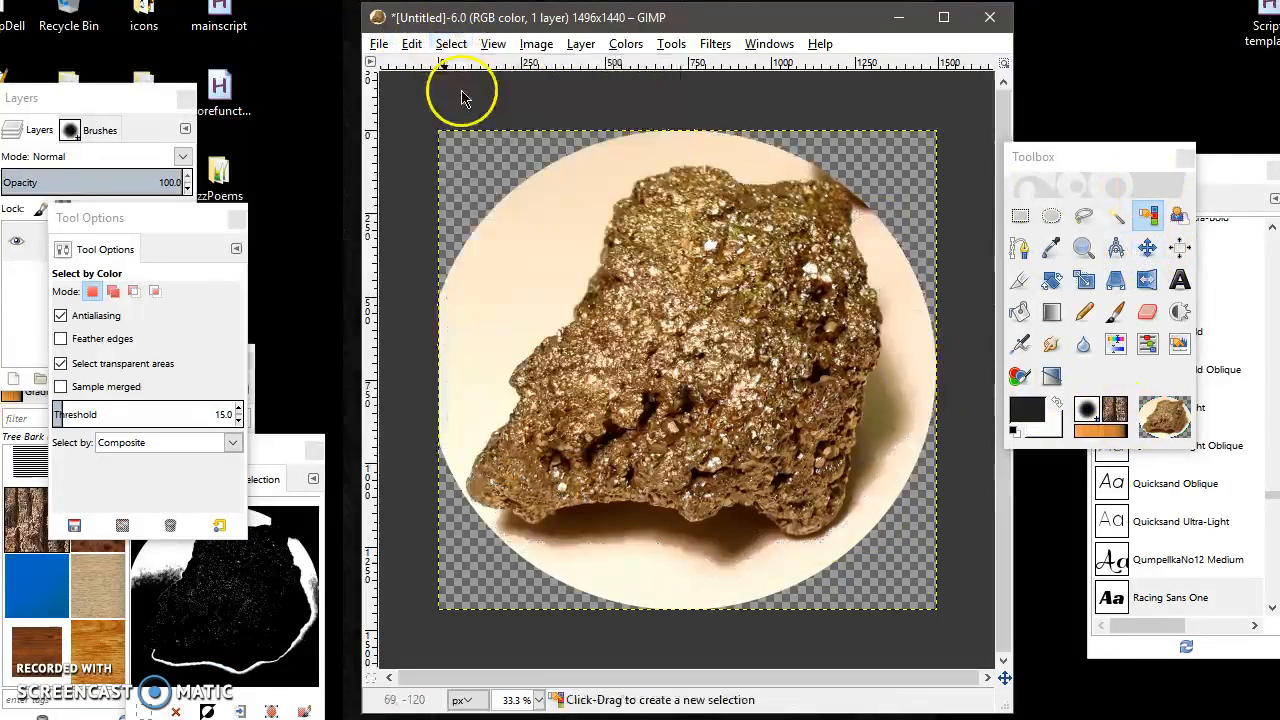
Erase the cream background at the upper left of the rock with the Eraser.
left_click(1147, 312)
mouse_move(530, 229)
left_mouse_down()
mouse_move(535, 186)
mouse_move(489, 247)
left_mouse_up()
mouse_move(594, 158)
left_mouse_down()
mouse_move(509, 282)
mouse_move(404, 387)
mouse_move(475, 297)
mouse_move(431, 397)
mouse_move(477, 292)
mouse_move(431, 455)
left_mouse_up()
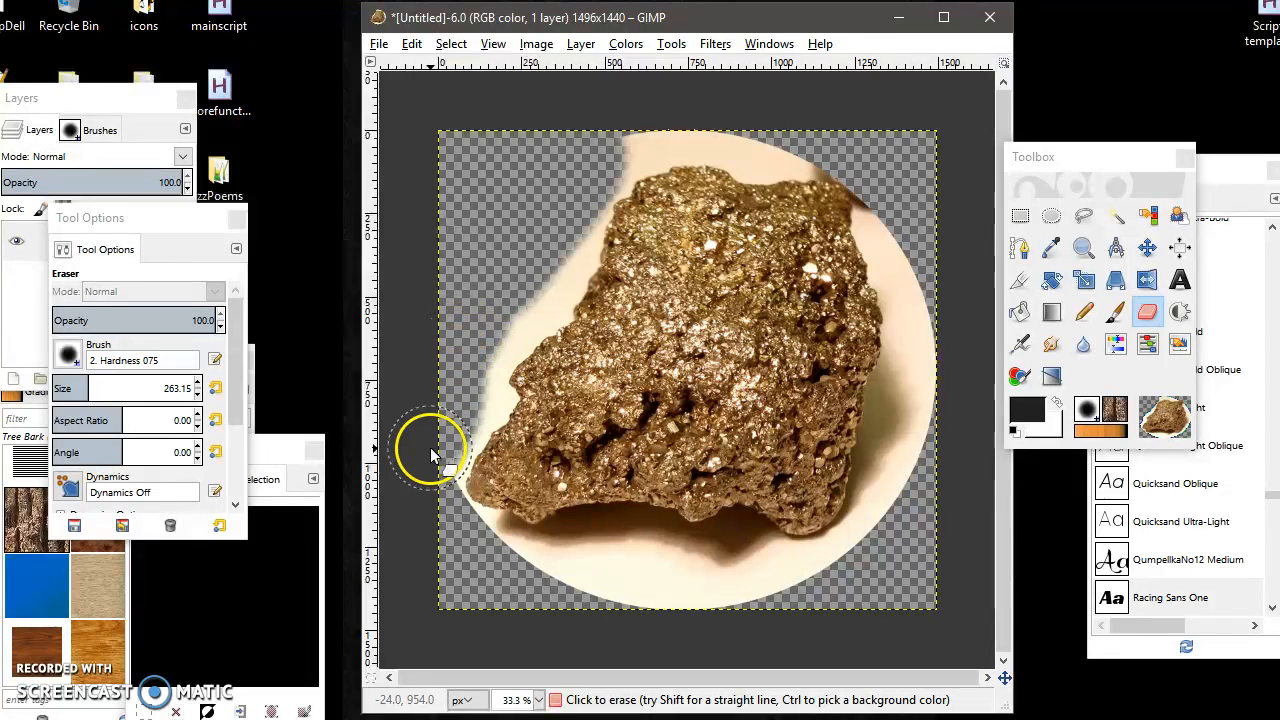
Erase the background along the rock's right side, undoing two misplaced strokes across the lower area.
mouse_move(421, 537)
left_mouse_down()
mouse_move(653, 571)
mouse_move(883, 570)
mouse_move(923, 407)
mouse_move(886, 209)
mouse_move(903, 294)
mouse_move(866, 463)
mouse_move(970, 460)
left_mouse_up()
key("ctrl+z")
left_click_drag(876, 438, 929, 349)
key("ctrl+z")
mouse_move(903, 423)
left_mouse_down()
mouse_move(925, 356)
mouse_move(897, 250)
left_mouse_up()
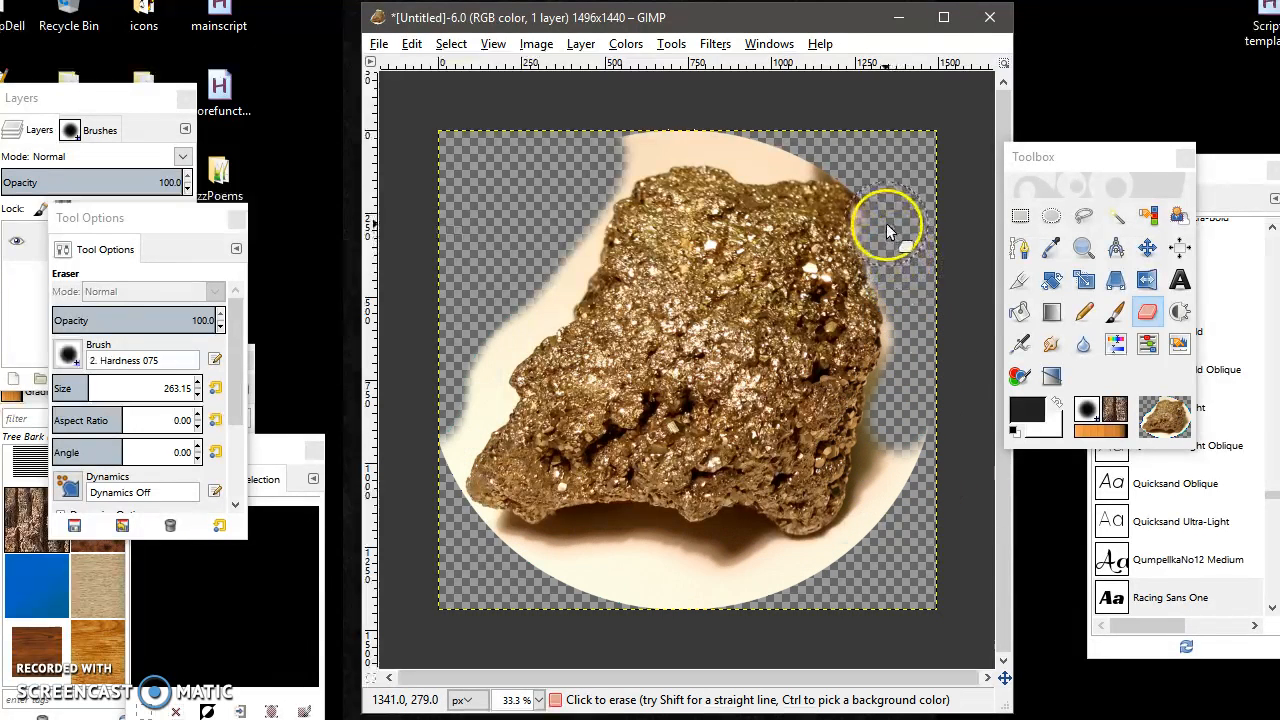
Reduce the eraser size and open the Brushes dialog.
left_click(58, 388)
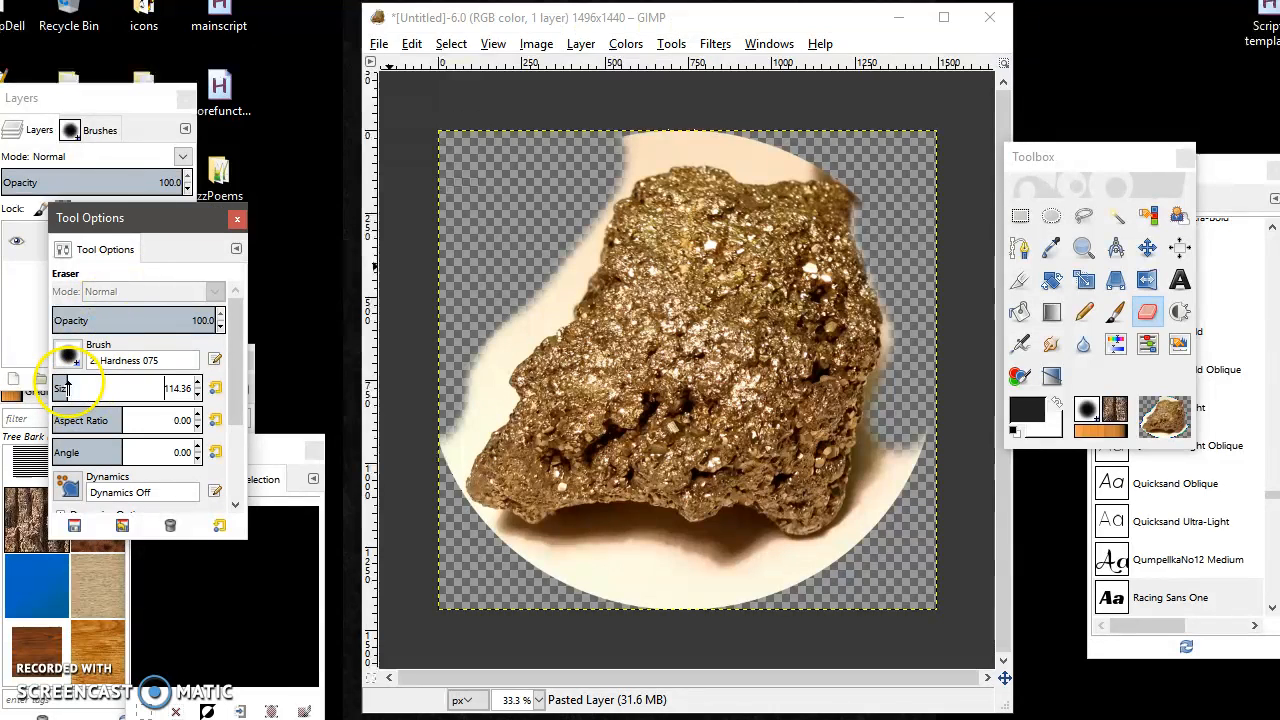
left_click(110, 130)
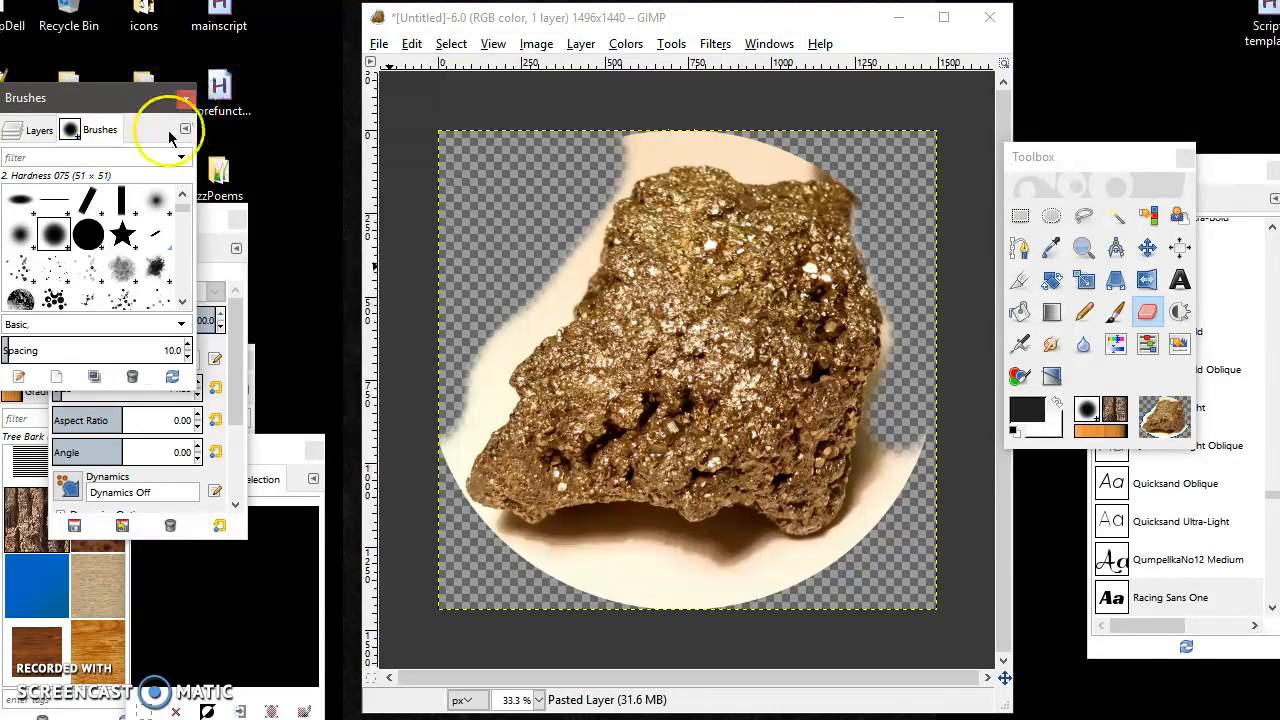
left_click(766, 44)
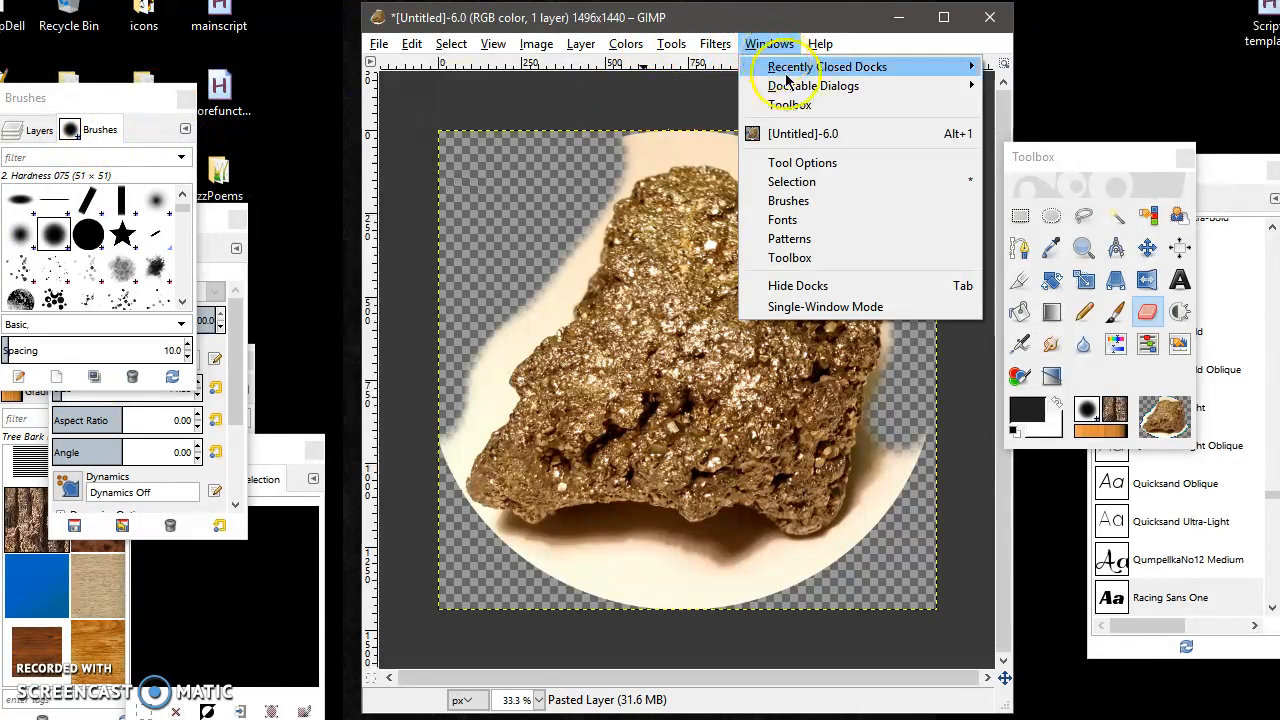
mouse_move(820, 90)
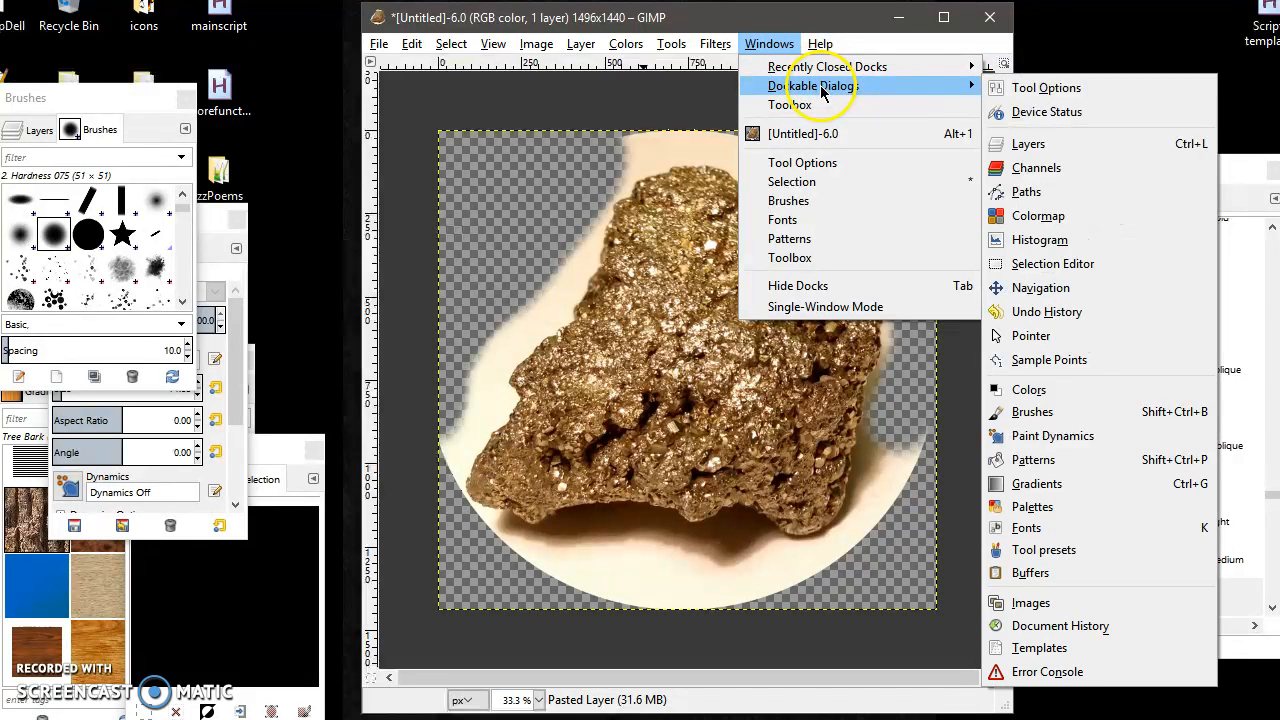
left_click(1074, 414)
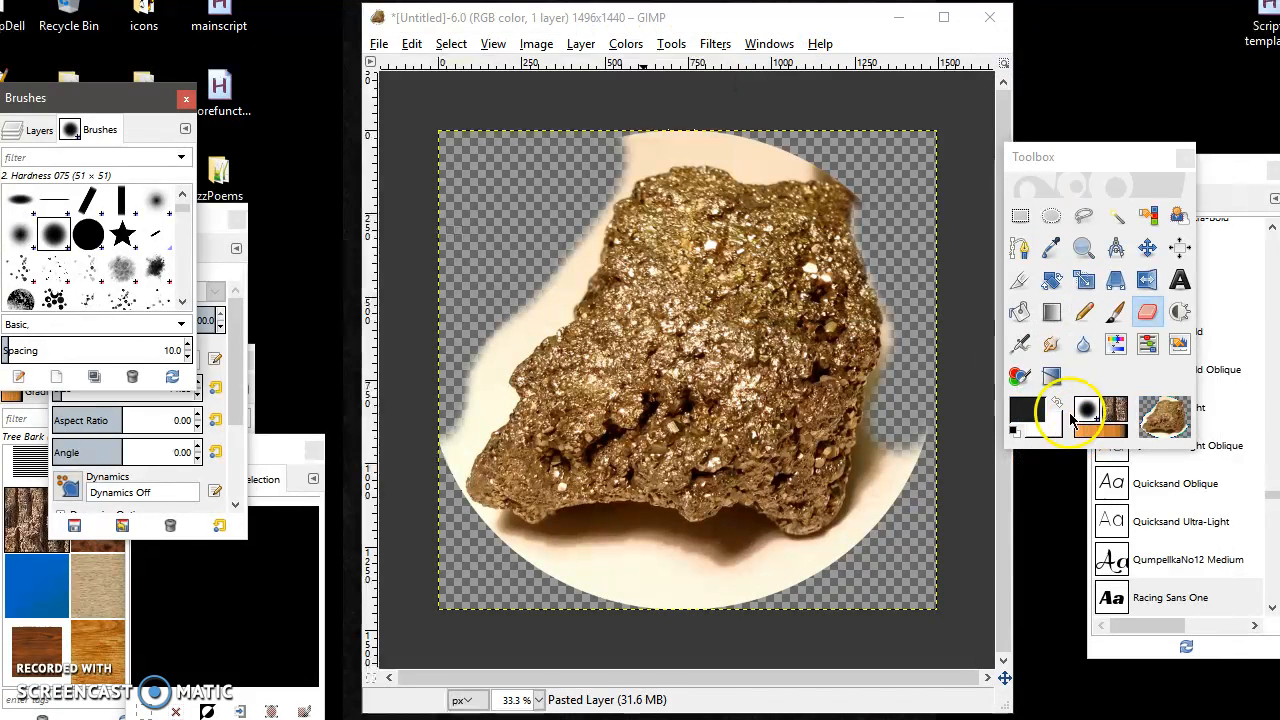
Move the Brushes dock beside the image and enlarge it.
left_click_drag(112, 94, 282, 87)
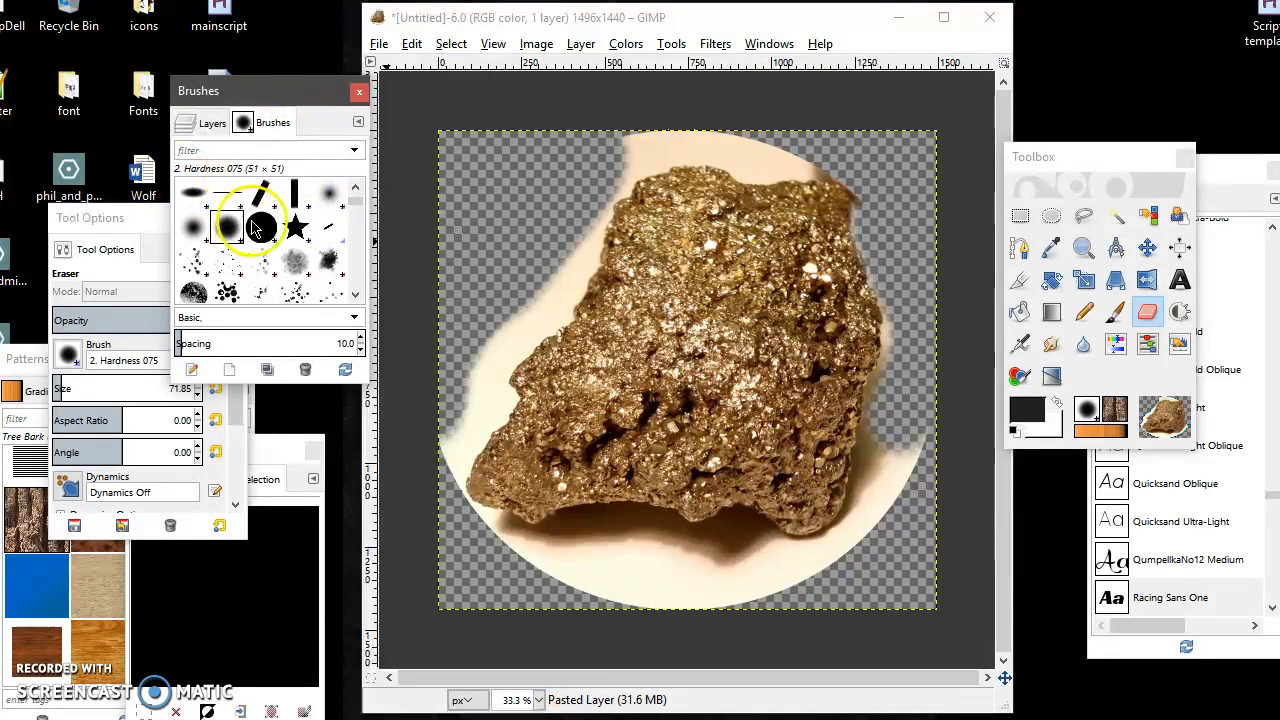
left_click_drag(320, 389, 334, 466)
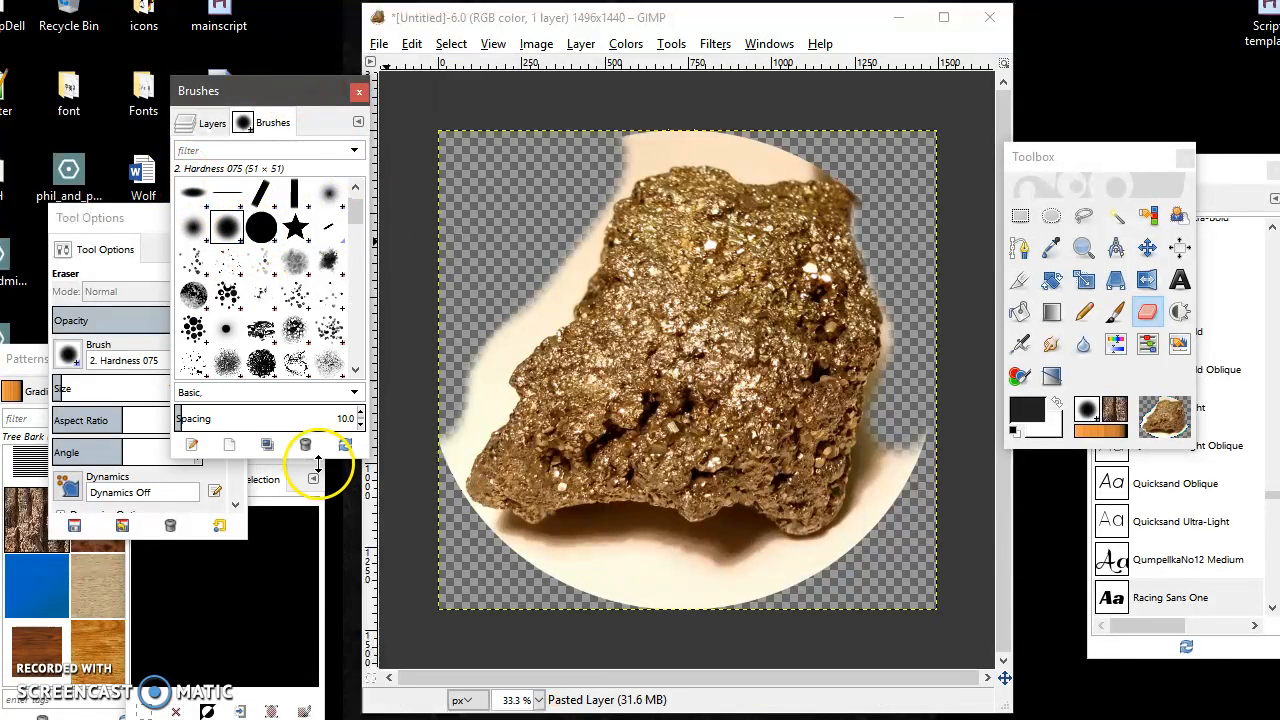
left_click(38, 368)
Erase the remaining background along the rock's top edge.
left_click(560, 292)
left_click_drag(558, 286, 612, 201)
mouse_move(593, 156)
left_mouse_down()
mouse_move(629, 138)
mouse_move(753, 150)
mouse_move(723, 143)
mouse_move(634, 172)
mouse_move(651, 160)
mouse_move(620, 191)
mouse_move(641, 160)
mouse_move(728, 157)
mouse_move(756, 181)
mouse_move(783, 167)
left_mouse_up()
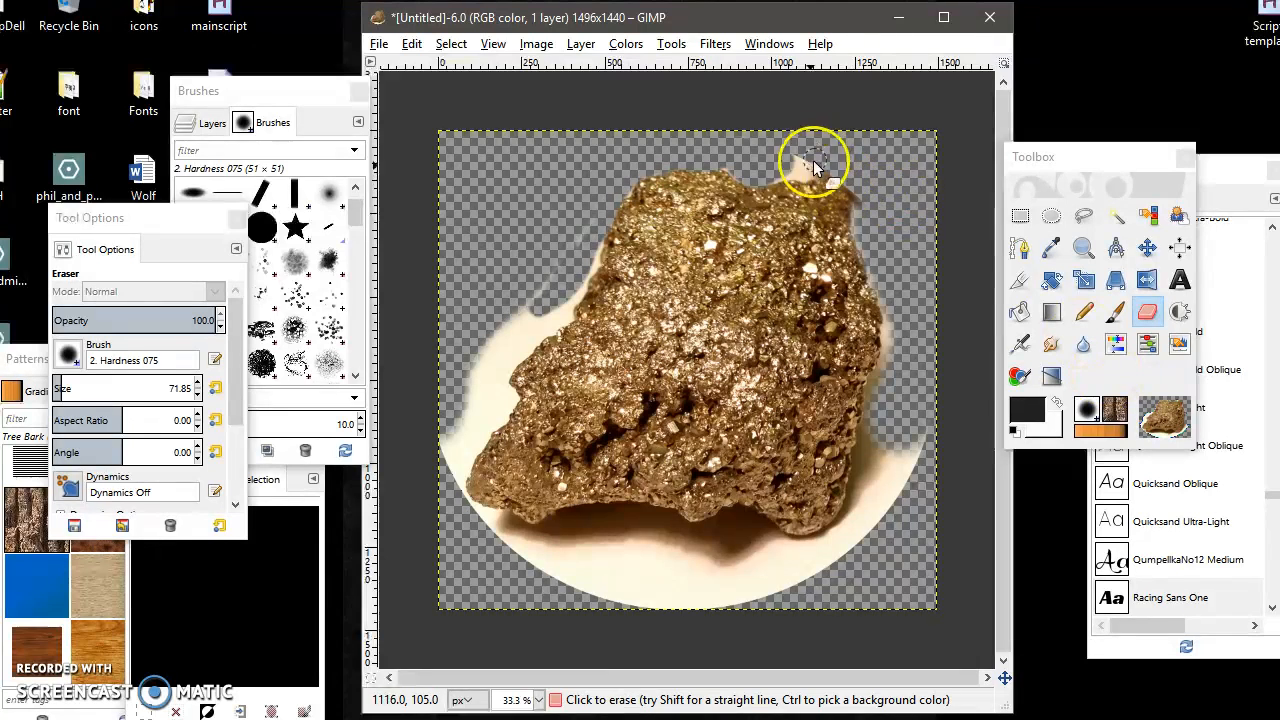
mouse_move(766, 185)
left_mouse_down()
mouse_move(789, 172)
mouse_move(846, 182)
left_mouse_up()
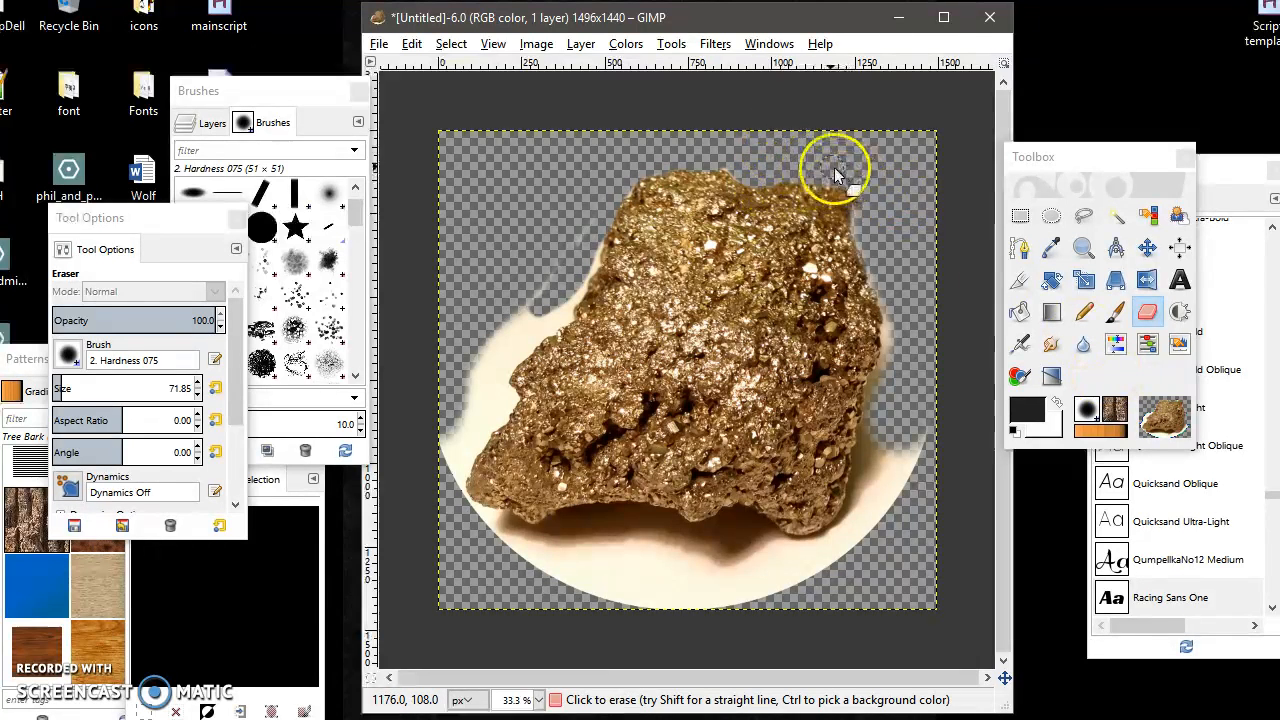
Erase the background along the rock's left edge and lower left.
mouse_move(593, 236)
left_mouse_down()
mouse_move(567, 318)
mouse_move(477, 363)
mouse_move(455, 392)
left_mouse_up()
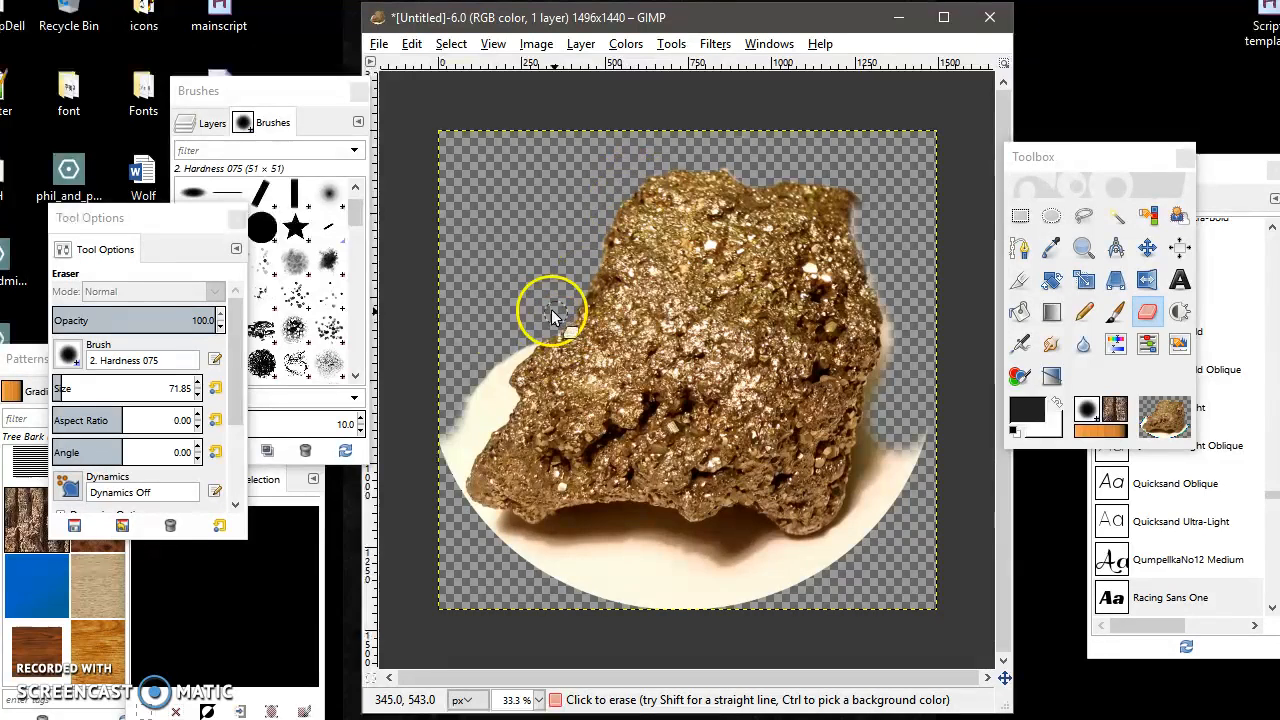
mouse_move(470, 386)
left_mouse_down()
mouse_move(511, 342)
mouse_move(546, 340)
mouse_move(500, 381)
mouse_move(555, 334)
mouse_move(494, 440)
mouse_move(505, 398)
left_mouse_up()
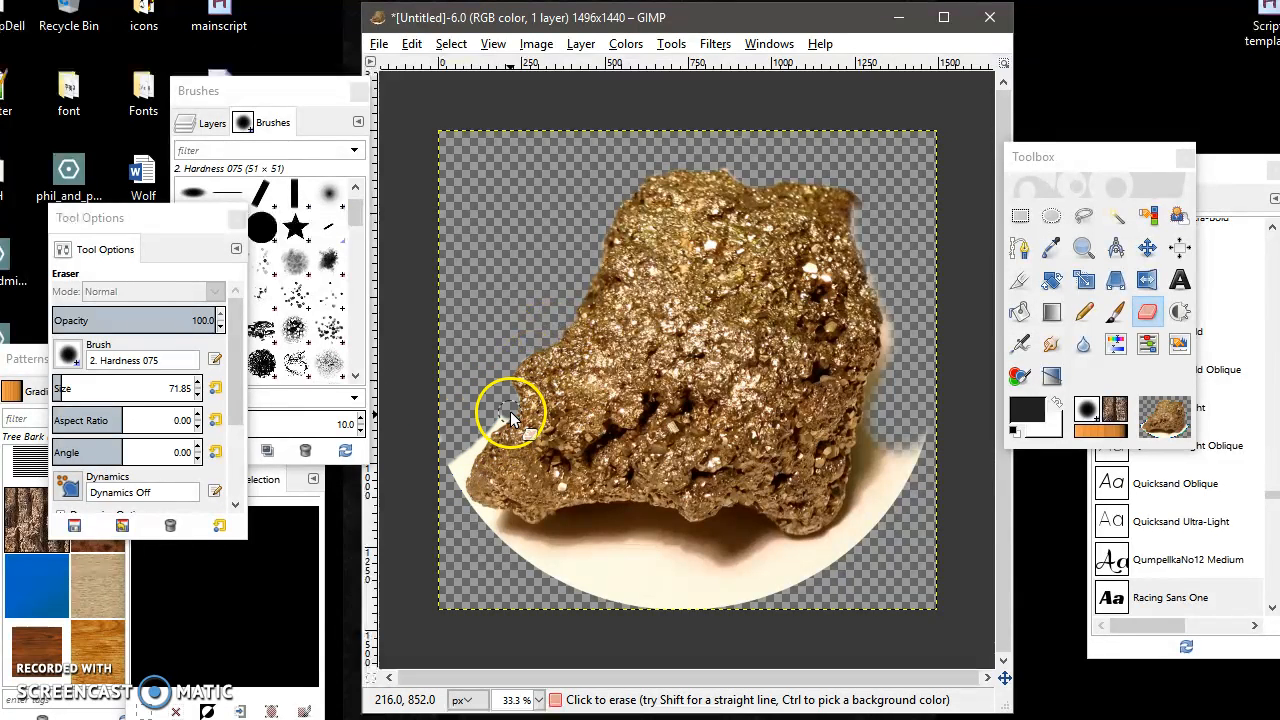
mouse_move(485, 427)
left_mouse_down()
mouse_move(453, 475)
mouse_move(473, 430)
mouse_move(488, 433)
mouse_move(461, 487)
mouse_move(474, 524)
mouse_move(495, 529)
mouse_move(445, 501)
left_mouse_up()
mouse_move(539, 548)
left_mouse_down()
mouse_move(509, 531)
mouse_move(557, 524)
left_mouse_up()
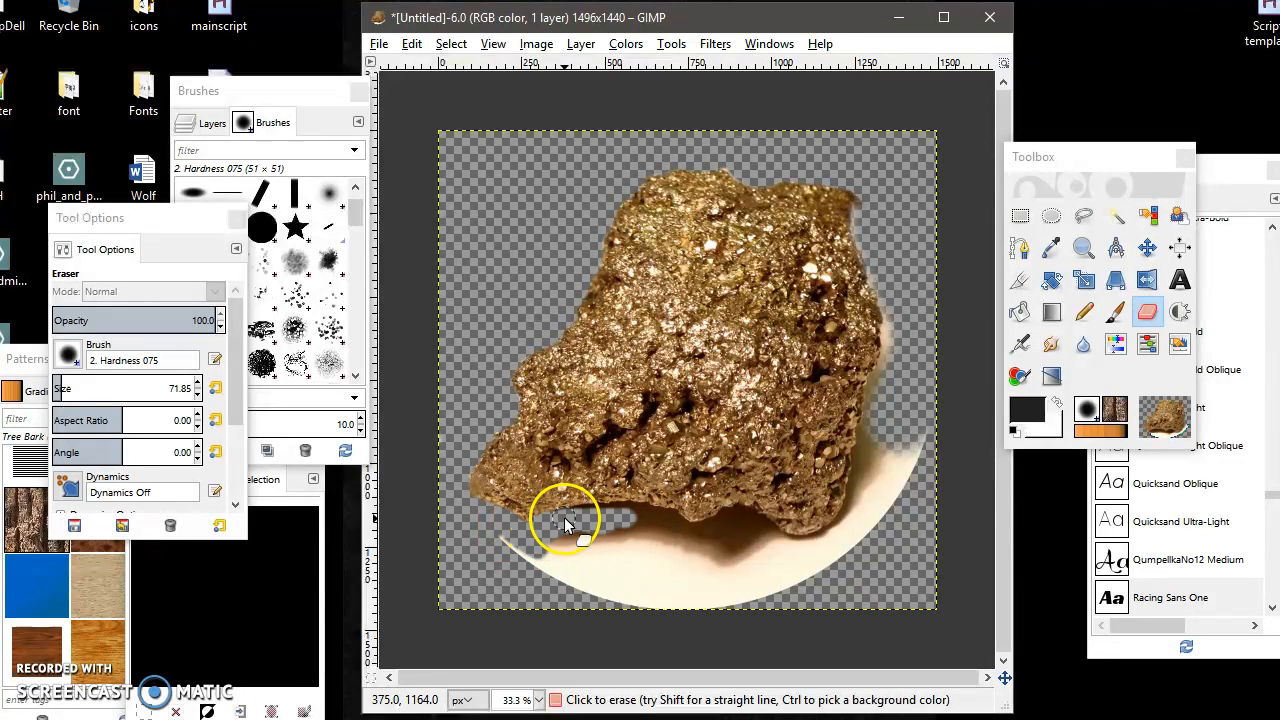
Erase the background beneath the rock's lower left, undoing one overshooting stroke.
left_click_drag(643, 527, 668, 518)
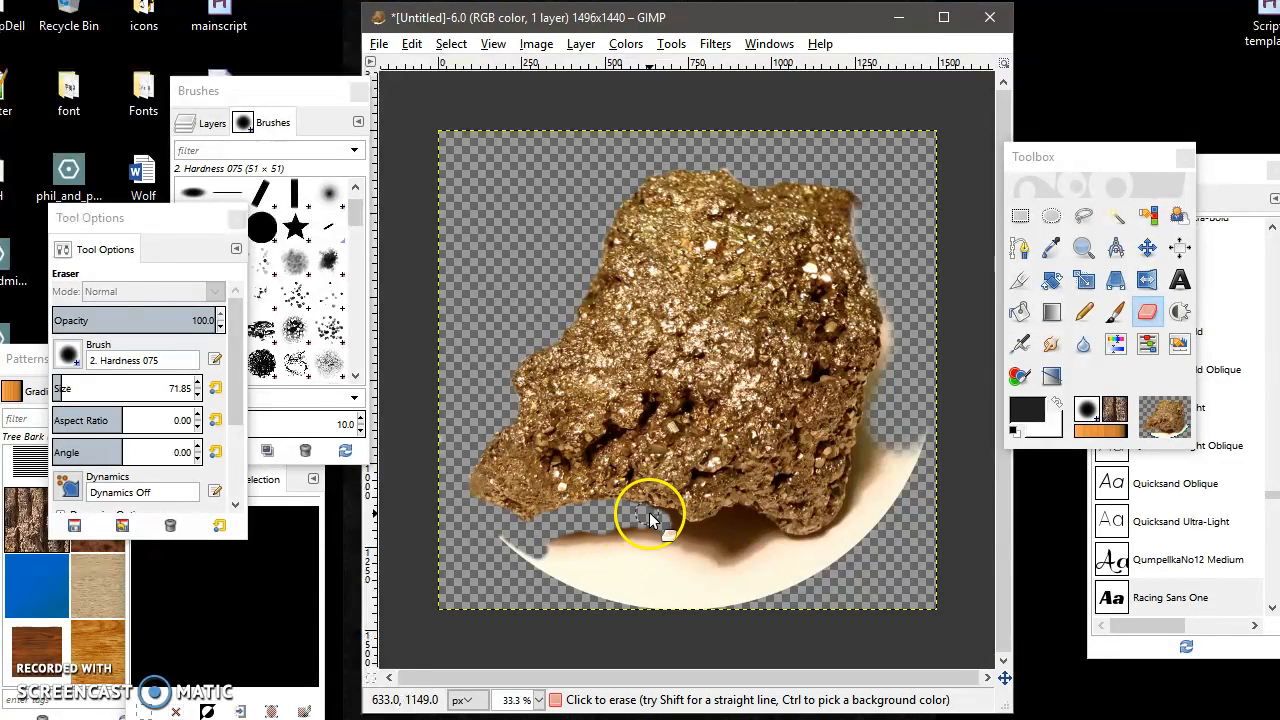
mouse_move(681, 521)
left_mouse_down()
mouse_move(755, 565)
mouse_move(695, 561)
mouse_move(638, 535)
mouse_move(601, 549)
mouse_move(639, 535)
mouse_move(539, 540)
left_mouse_up()
key("ctrl+z")
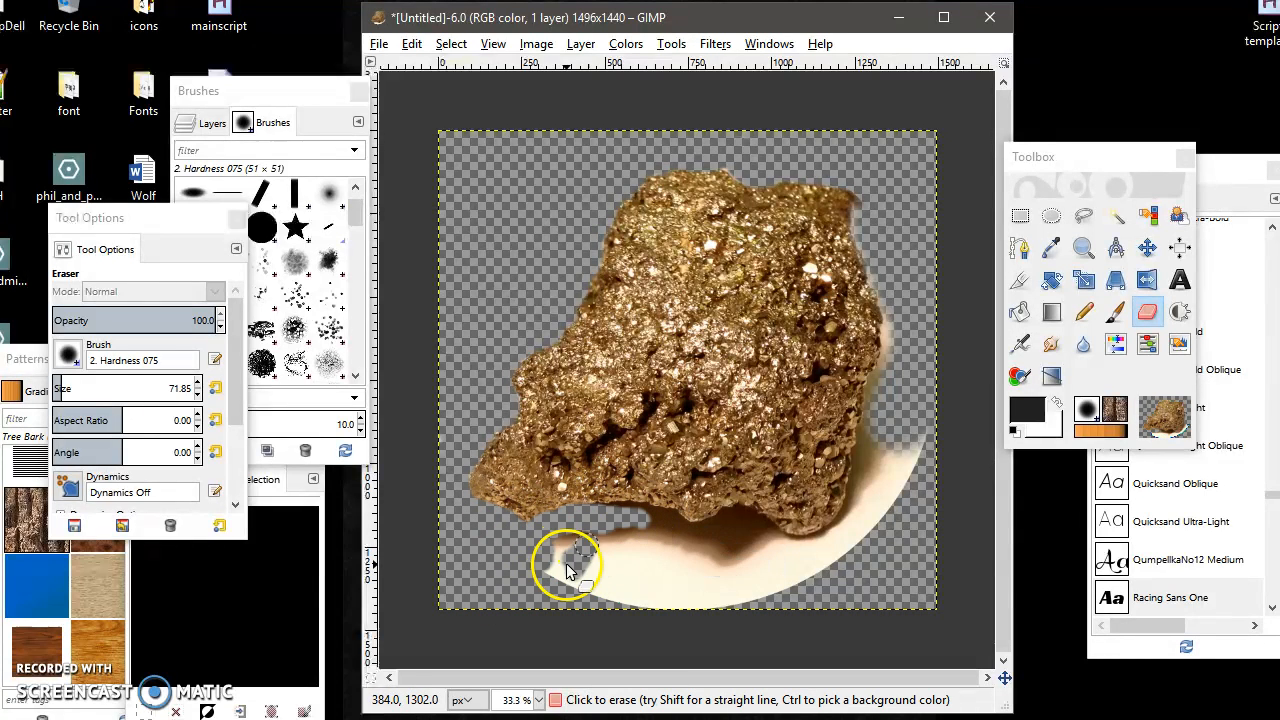
mouse_move(595, 545)
left_mouse_down()
mouse_move(629, 550)
mouse_move(582, 580)
mouse_move(678, 548)
mouse_move(556, 584)
mouse_move(530, 567)
mouse_move(556, 593)
mouse_move(652, 603)
mouse_move(552, 617)
mouse_move(804, 600)
mouse_move(757, 587)
mouse_move(631, 590)
mouse_move(609, 561)
mouse_move(676, 593)
mouse_move(499, 579)
mouse_move(834, 568)
mouse_move(764, 598)
mouse_move(626, 566)
left_mouse_up()
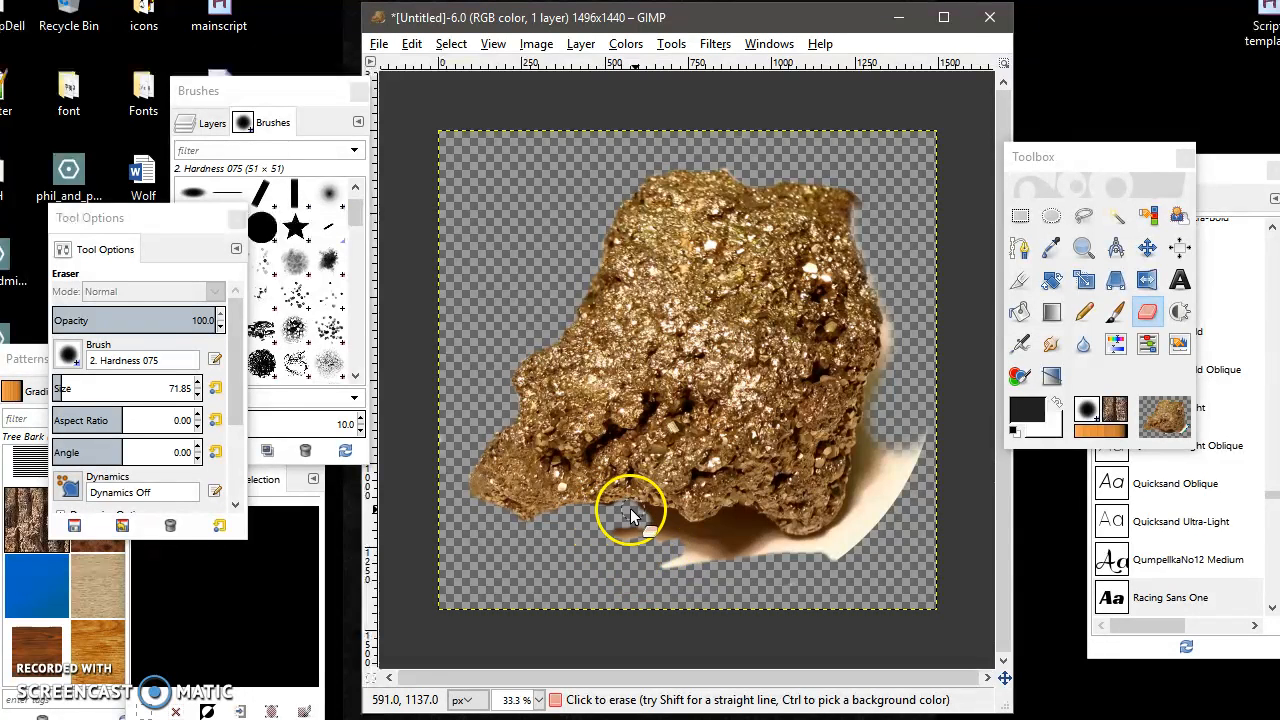
Erase the remaining background along the rock's right side and beneath its bottom edge.
mouse_move(578, 512)
left_mouse_down()
mouse_move(649, 541)
mouse_move(613, 549)
mouse_move(690, 539)
mouse_move(736, 518)
mouse_move(672, 526)
mouse_move(743, 513)
mouse_move(776, 531)
mouse_move(751, 509)
mouse_move(791, 537)
mouse_move(831, 543)
mouse_move(858, 528)
mouse_move(829, 551)
mouse_move(810, 546)
mouse_move(848, 535)
mouse_move(871, 506)
mouse_move(927, 392)
left_mouse_up()
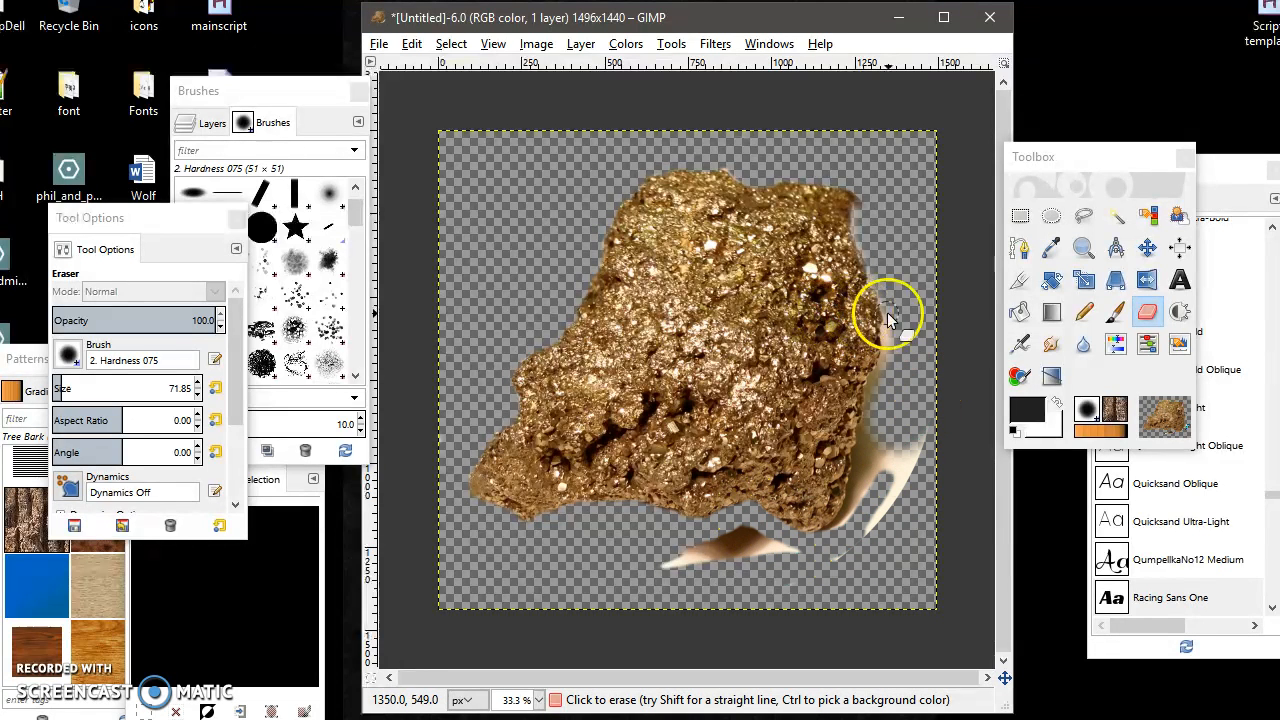
left_click_drag(857, 211, 876, 271)
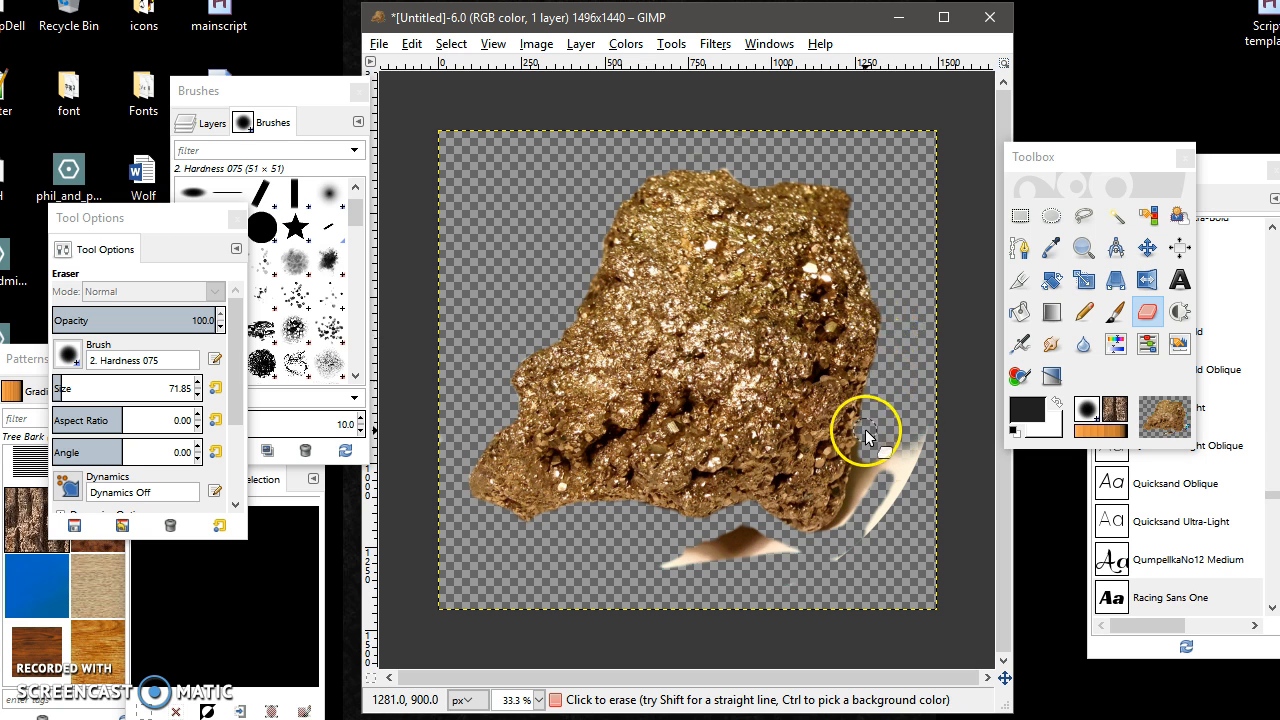
left_click_drag(865, 429, 860, 508)
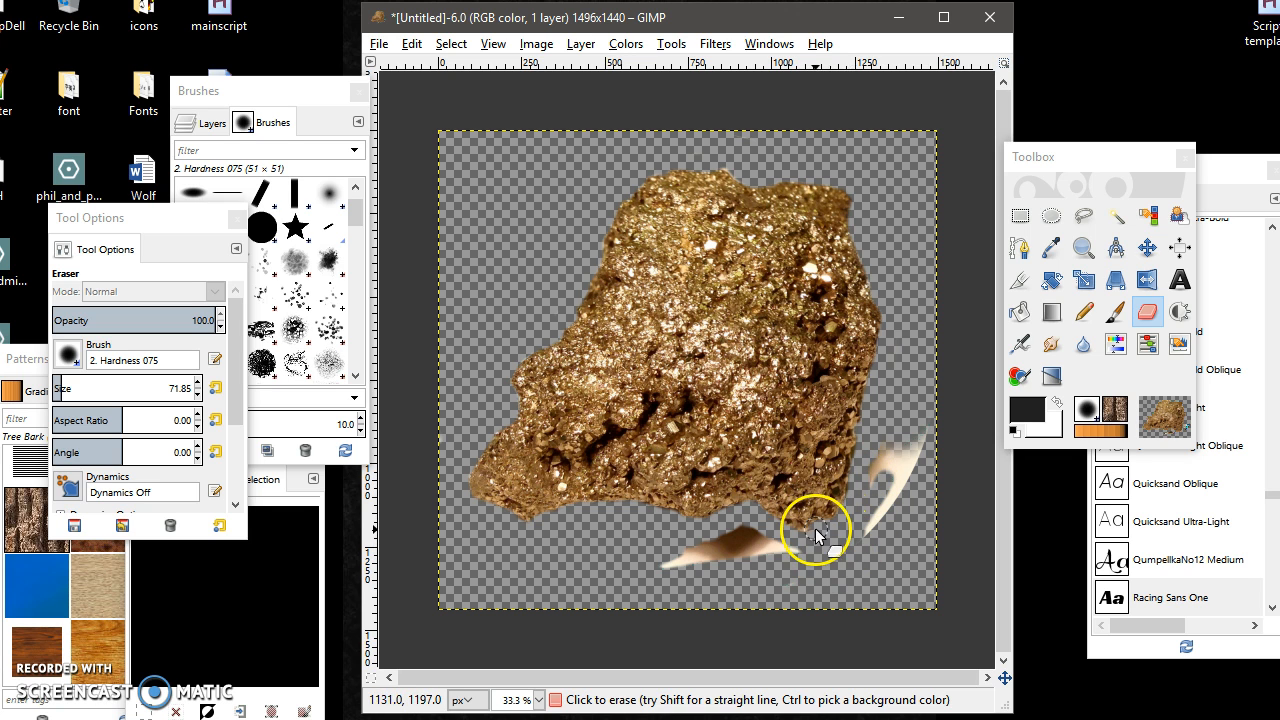
left_click_drag(879, 462, 952, 453)
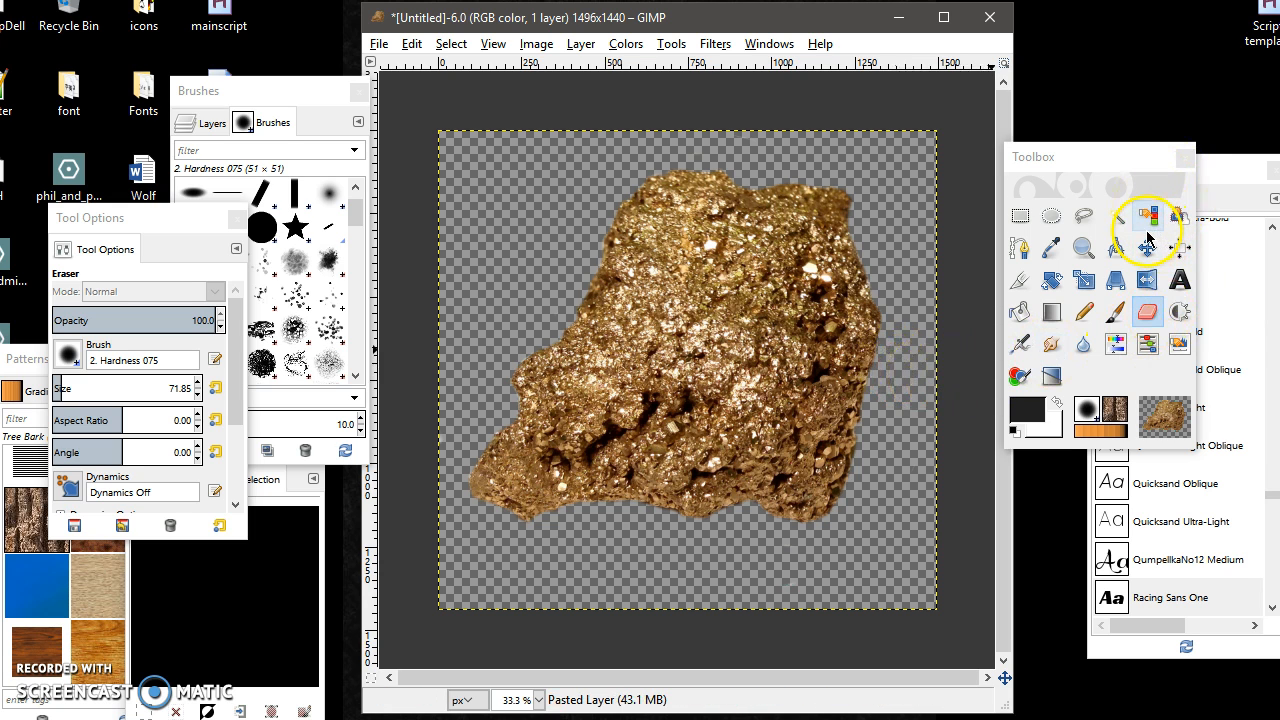
Crop the image tightly around the rock to about 1257 × 1083 pixels with the Crop tool.
left_click(1019, 280)
left_click_drag(440, 156, 910, 446)
left_click_drag(848, 563, 885, 523)
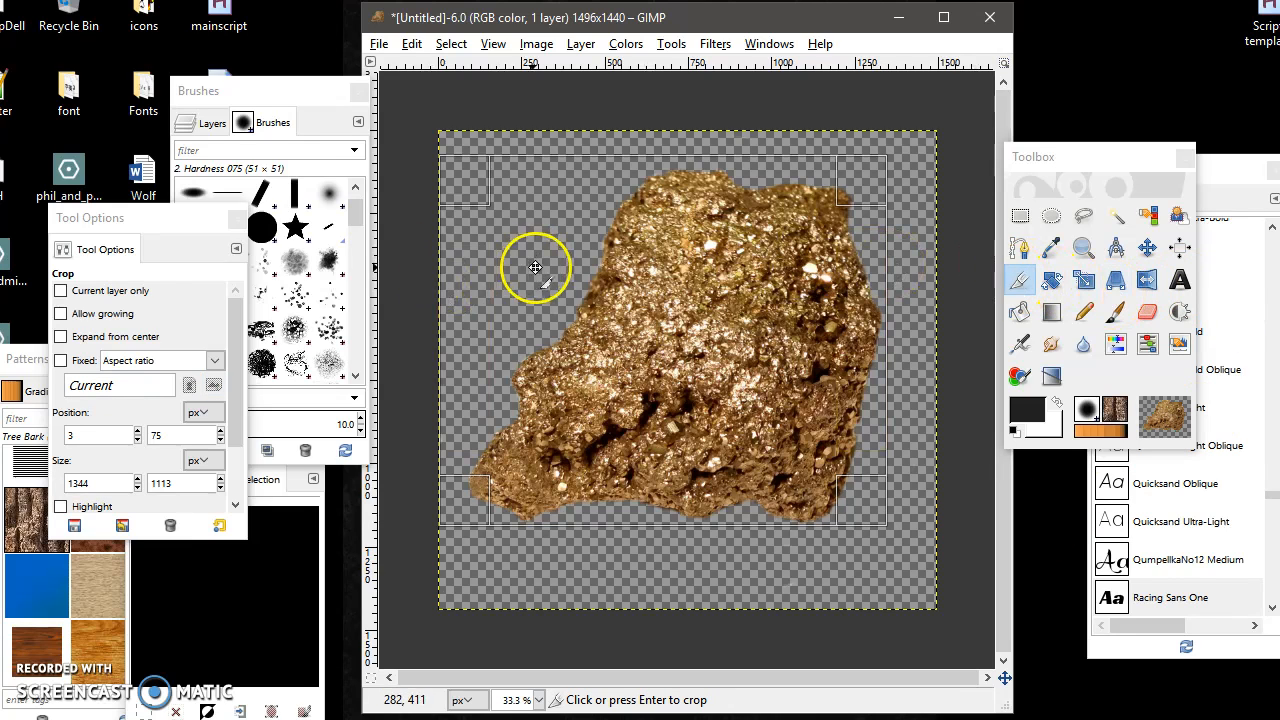
left_click(61, 291)
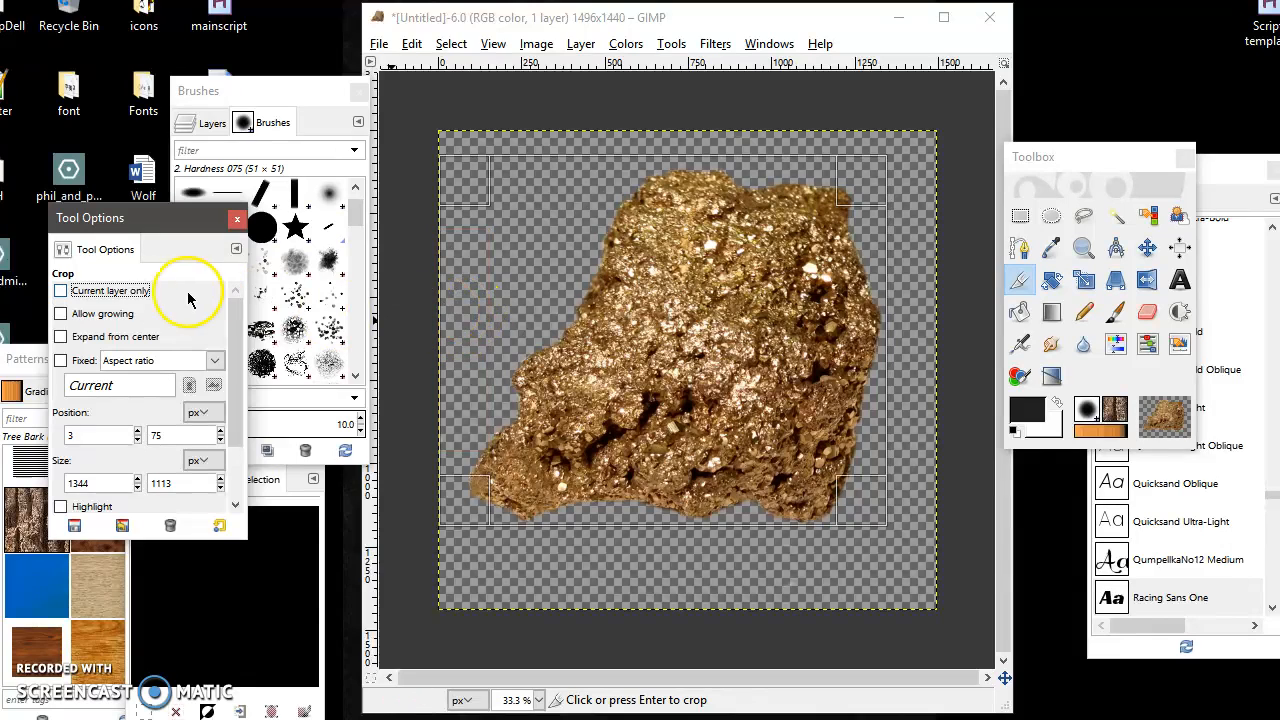
left_click_drag(443, 266, 498, 285)
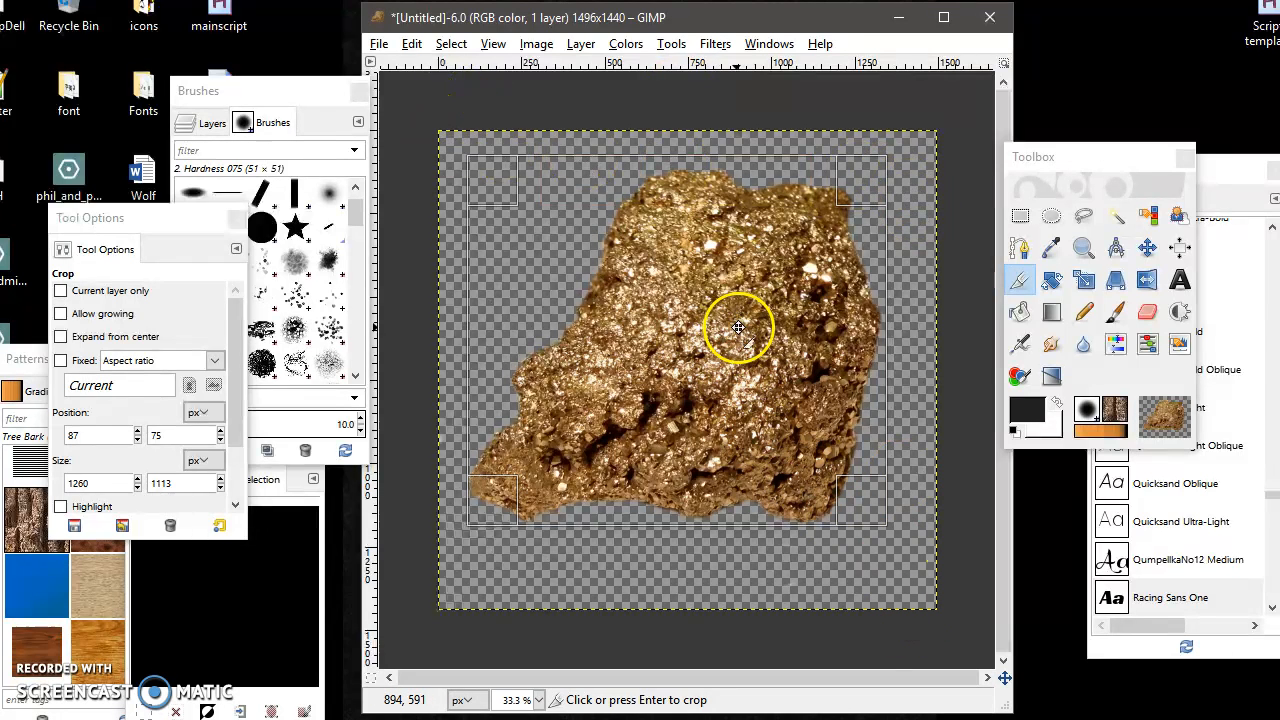
left_click_drag(503, 183, 500, 197)
key("Return")
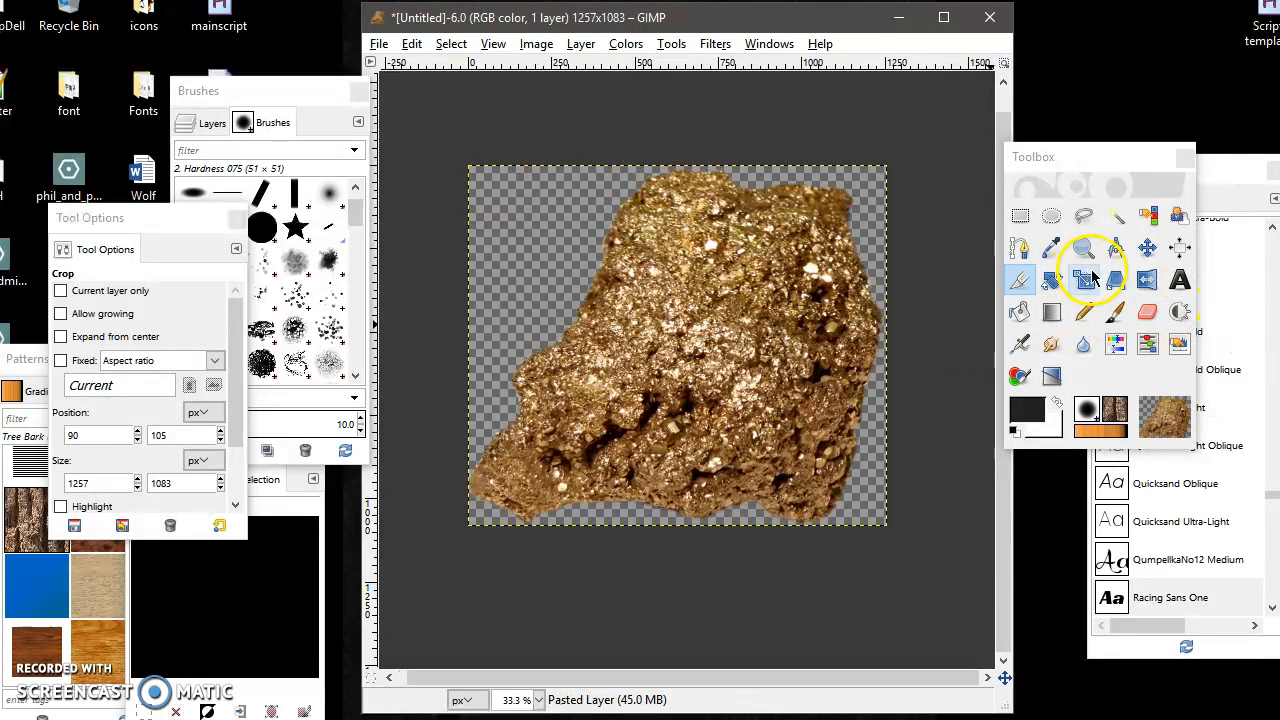
left_click(1142, 254)
left_click(377, 43)
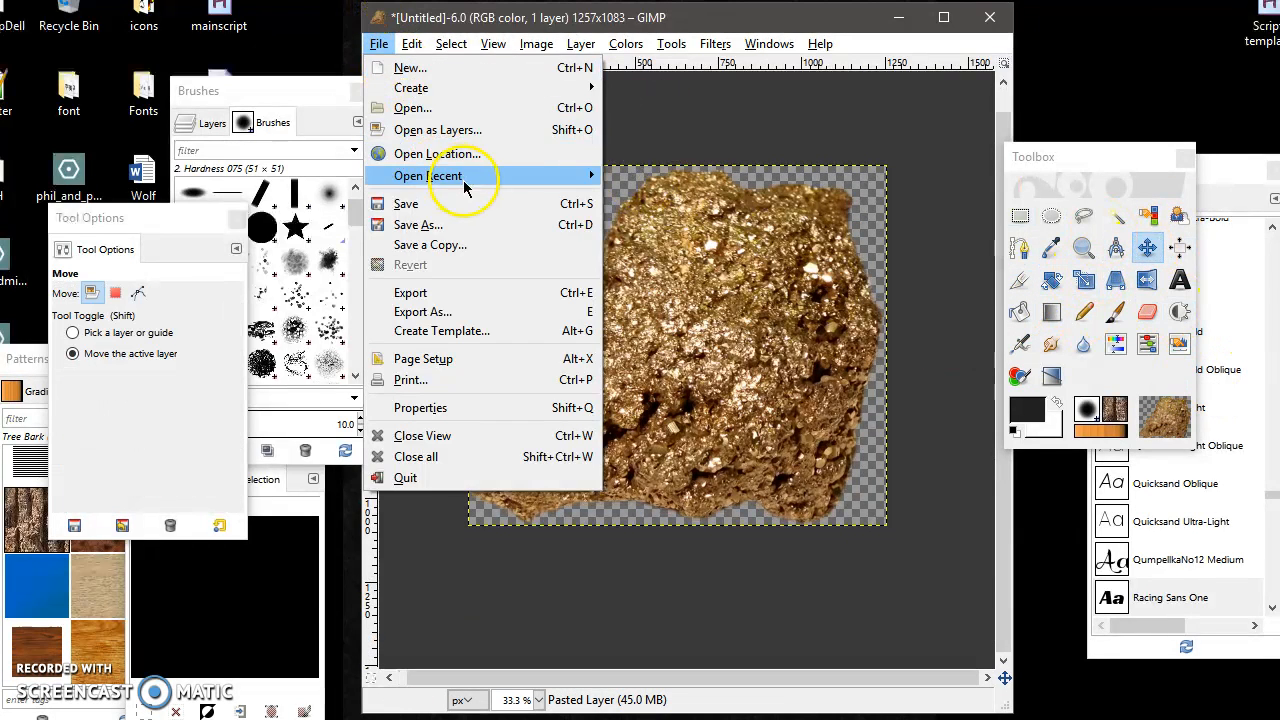
left_click(797, 29)
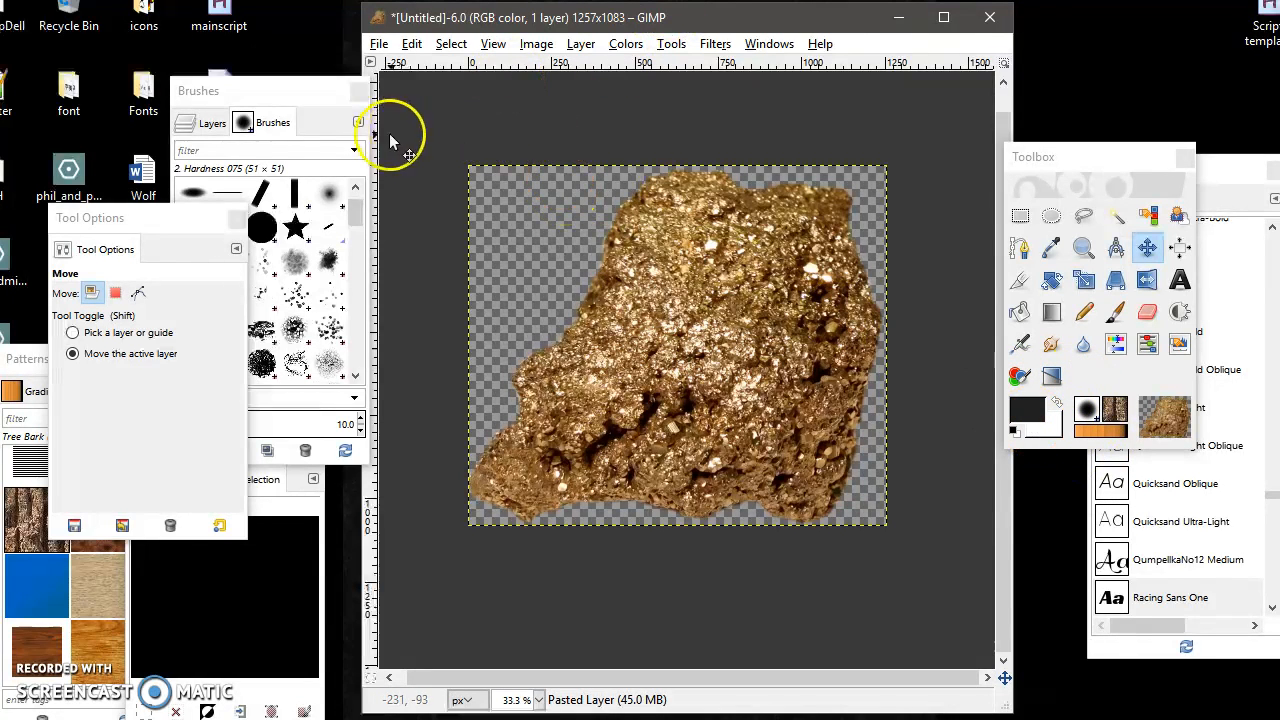
mouse_move(356, 214)
left_mouse_down()
mouse_move(352, 320)
mouse_move(330, 255)
mouse_move(363, 294)
mouse_move(343, 400)
mouse_move(358, 200)
left_mouse_up()
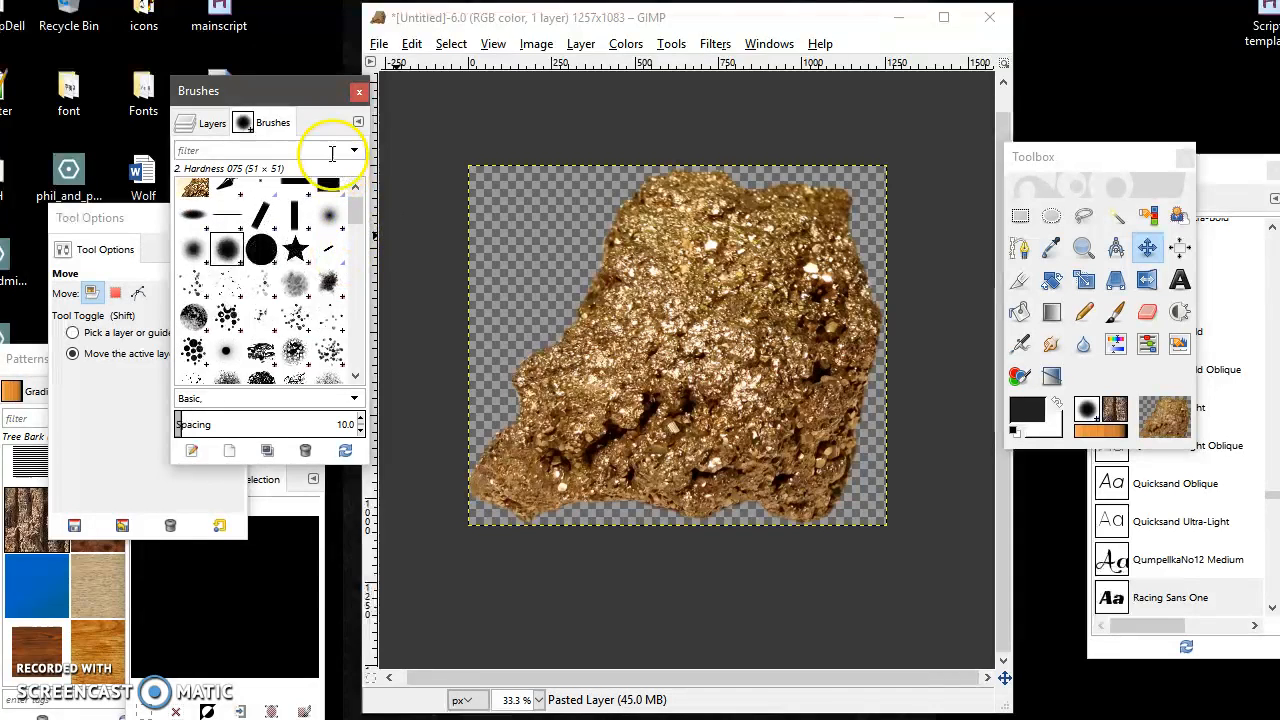
left_click(560, 14)
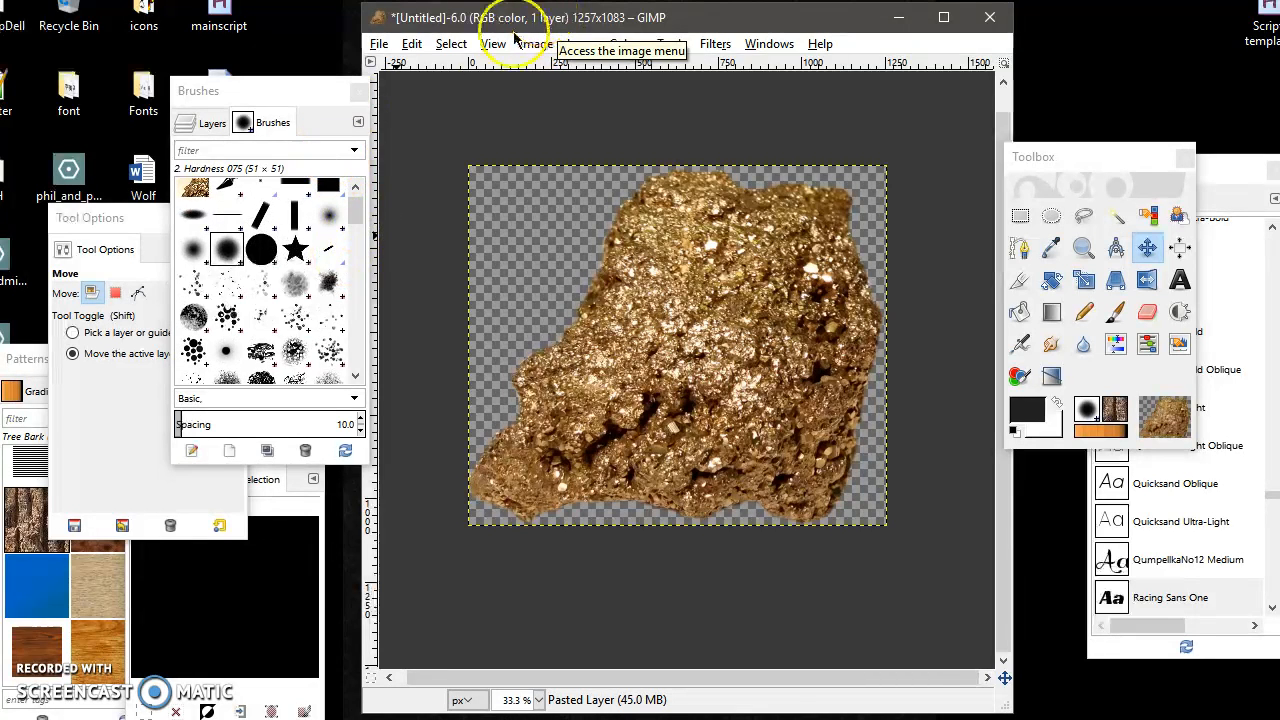
left_click(380, 45)
left_click(451, 44)
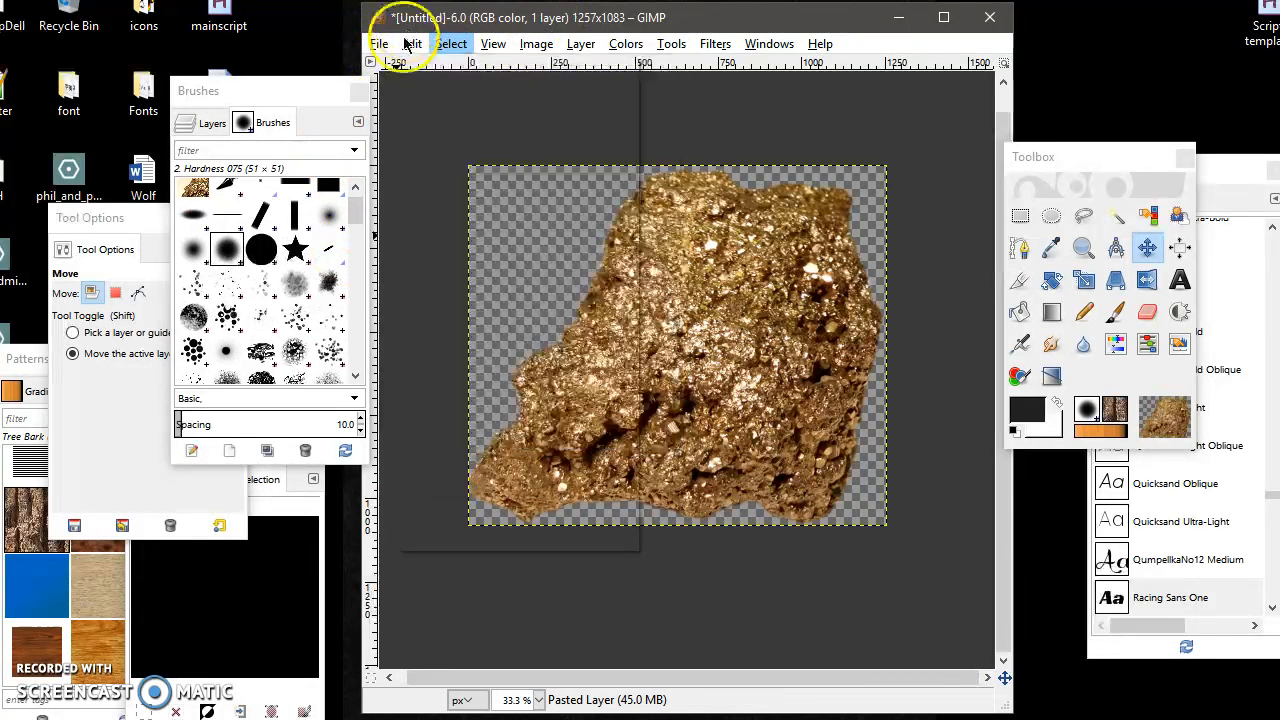
left_click(380, 50)
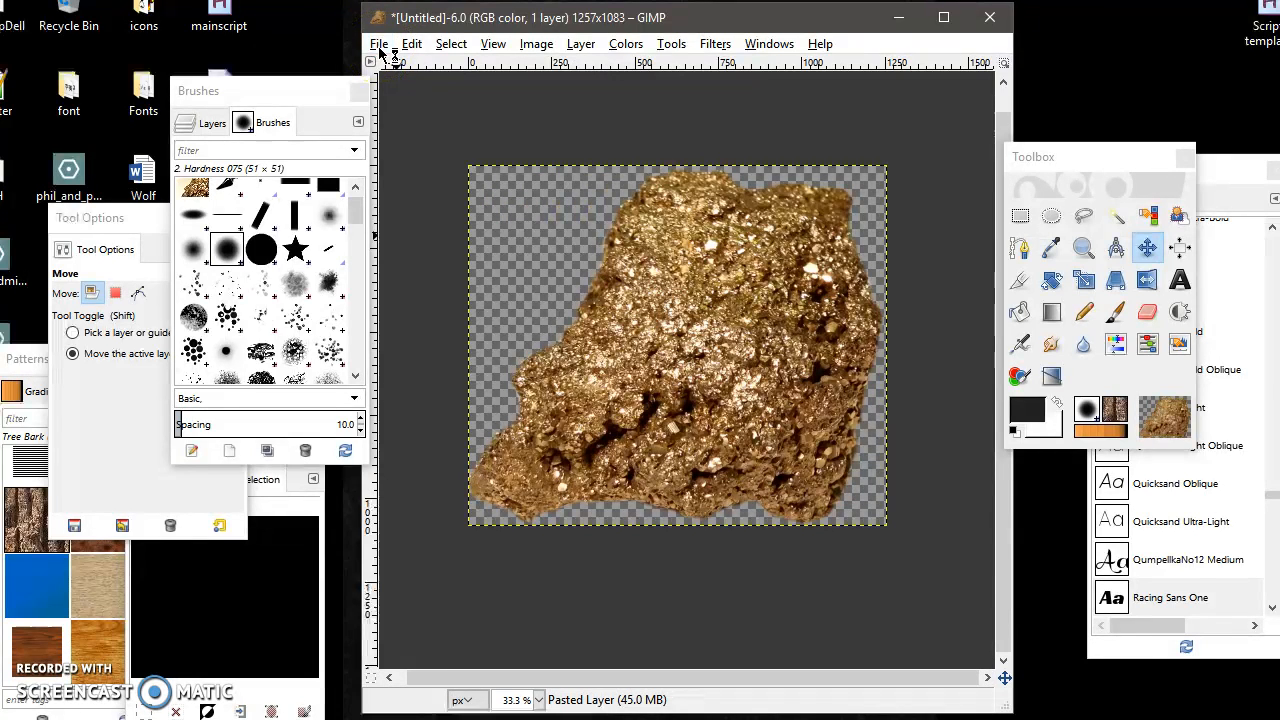